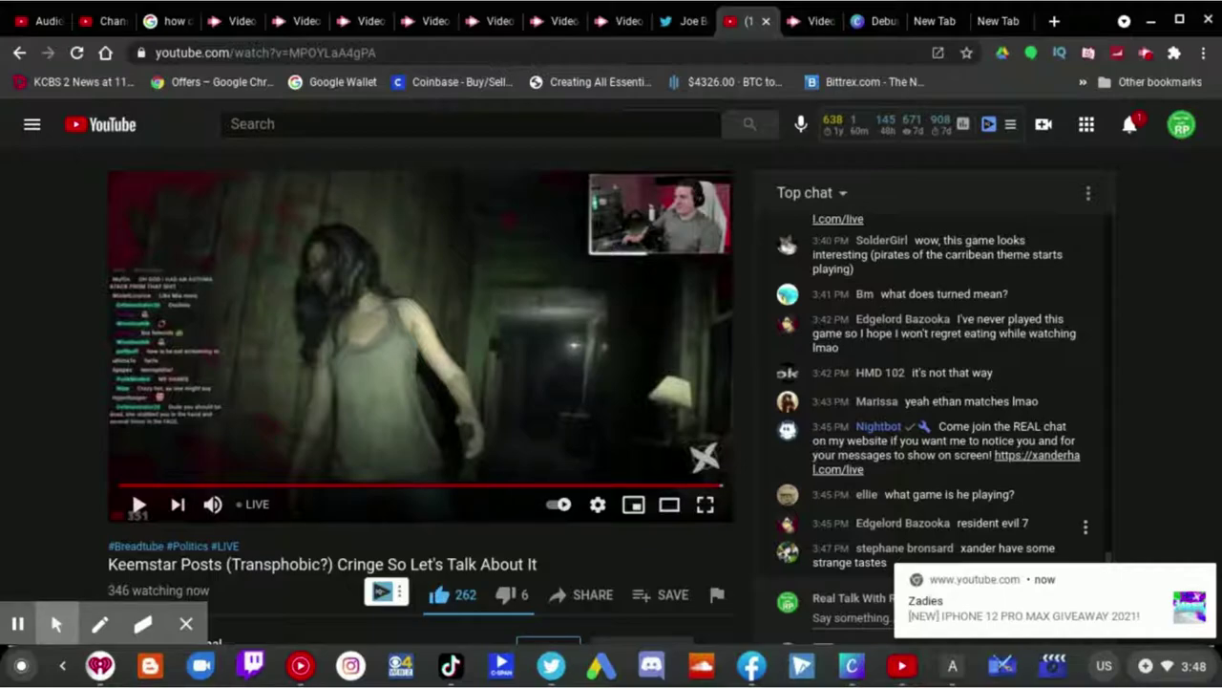
- Open the Zadies '[NEW] IPHONE 12 PRO MAX GIVEAWAY 2021!' video from its notification
{"action": "left_click", "coordinate": [1028, 616]}
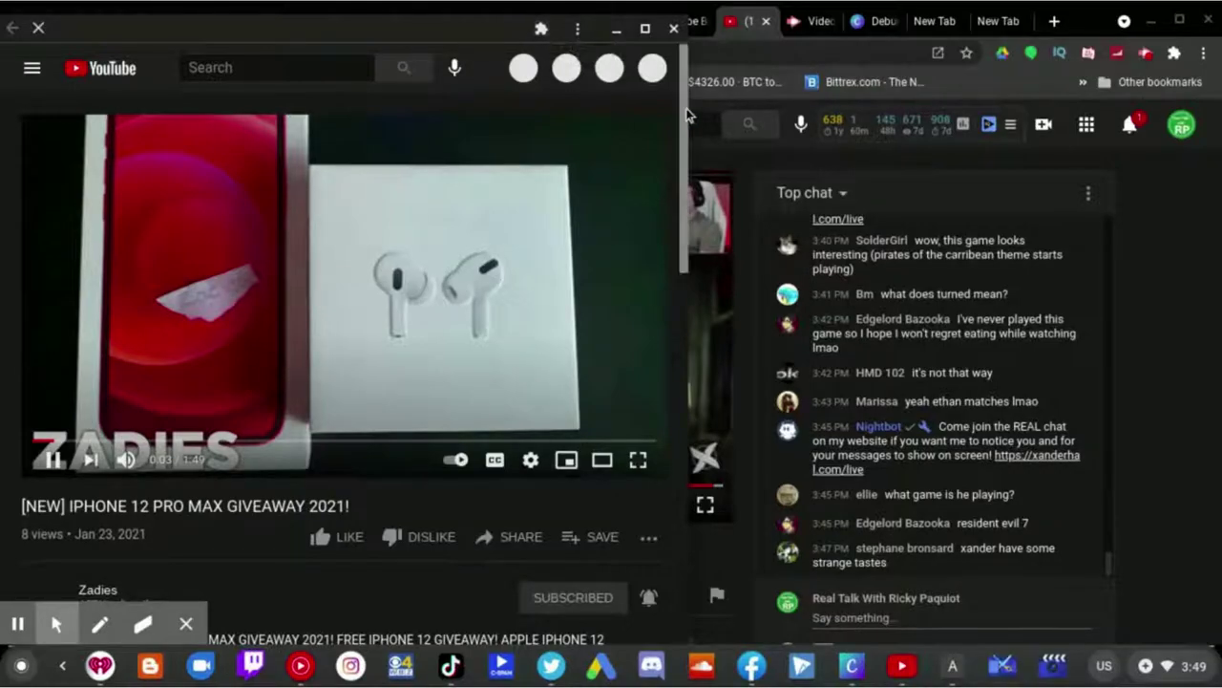
{"action": "mouse_move", "coordinate": [685, 113]}
{"action": "left_mouse_down"}
{"action": "mouse_move", "coordinate": [681, 200]}
{"action": "mouse_move", "coordinate": [689, 155]}
{"action": "mouse_move", "coordinate": [674, 110]}
{"action": "left_mouse_up"}
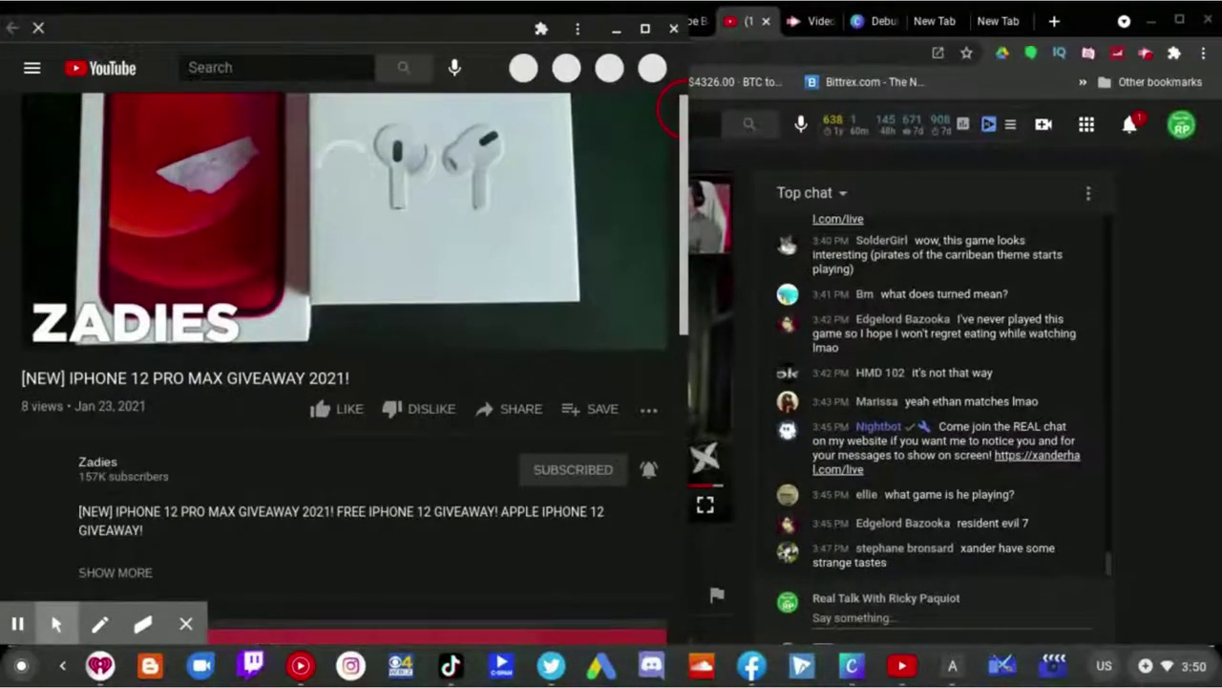
{"action": "scroll", "coordinate": [382, 287], "scroll_direction": "up", "scroll_amount": 1}
{"action": "scroll", "coordinate": [382, 287], "scroll_direction": "up", "scroll_amount": 1}
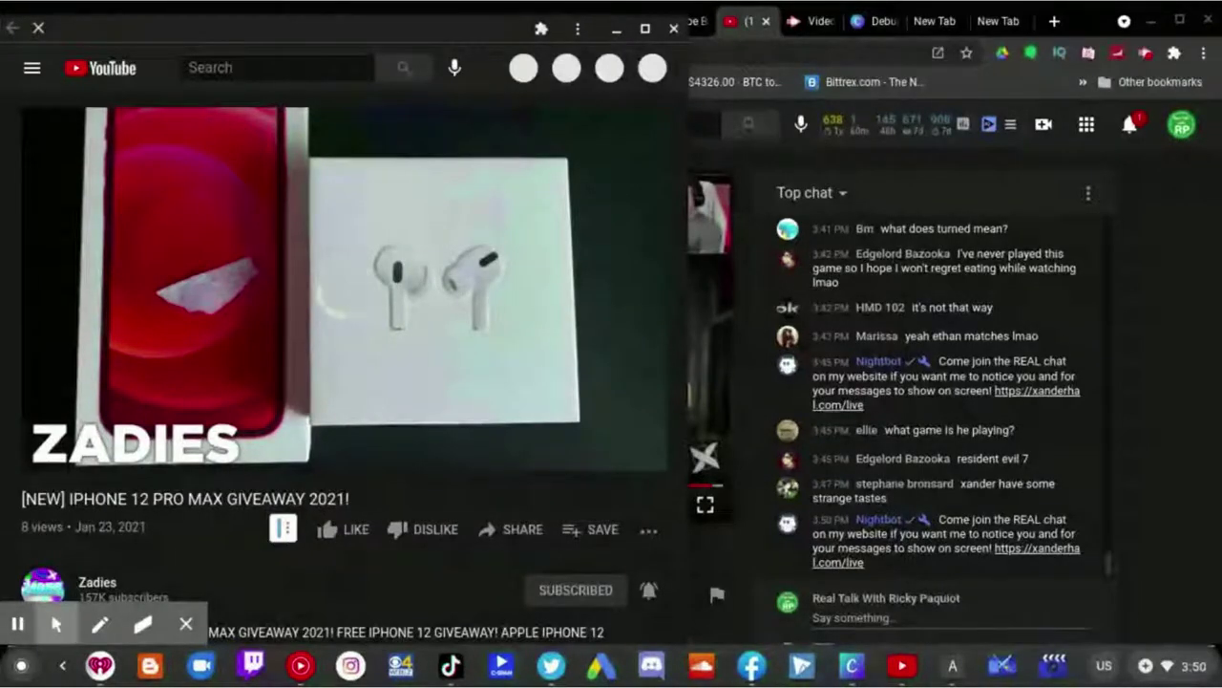
- Dislike the Zadies iPhone 12 giveaway video
{"action": "left_click", "coordinate": [420, 529]}
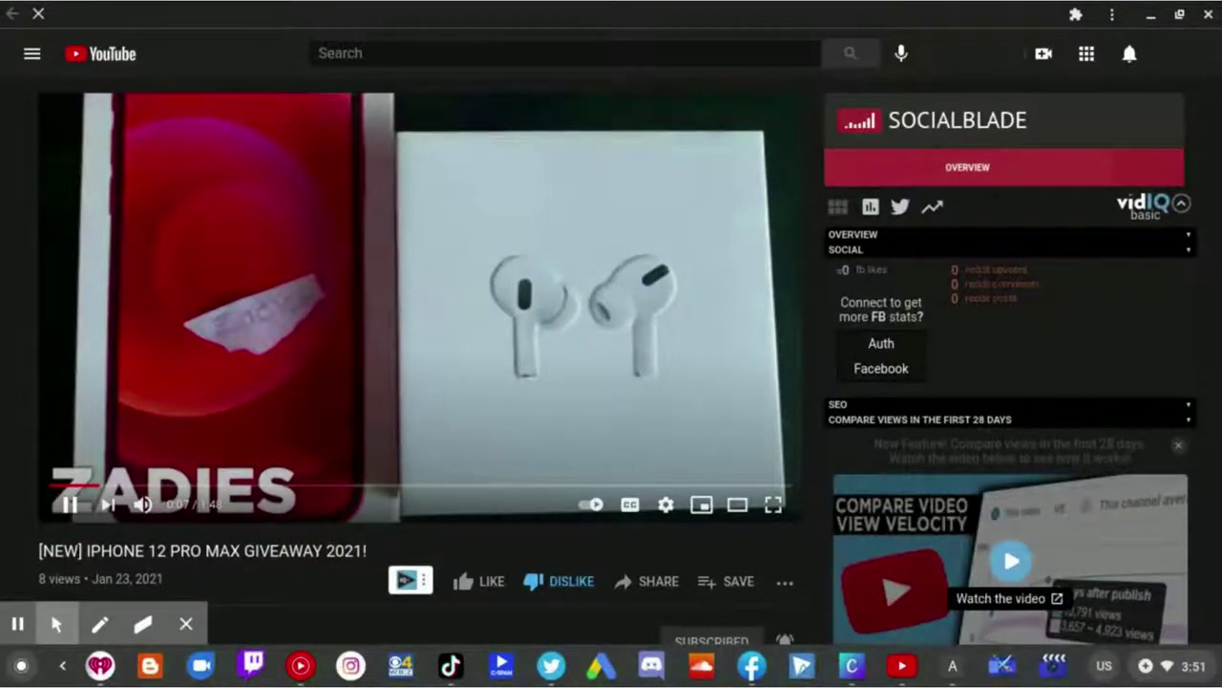
- Pause the iPhone 12 giveaway video playing in the player
{"action": "left_click", "coordinate": [69, 504]}
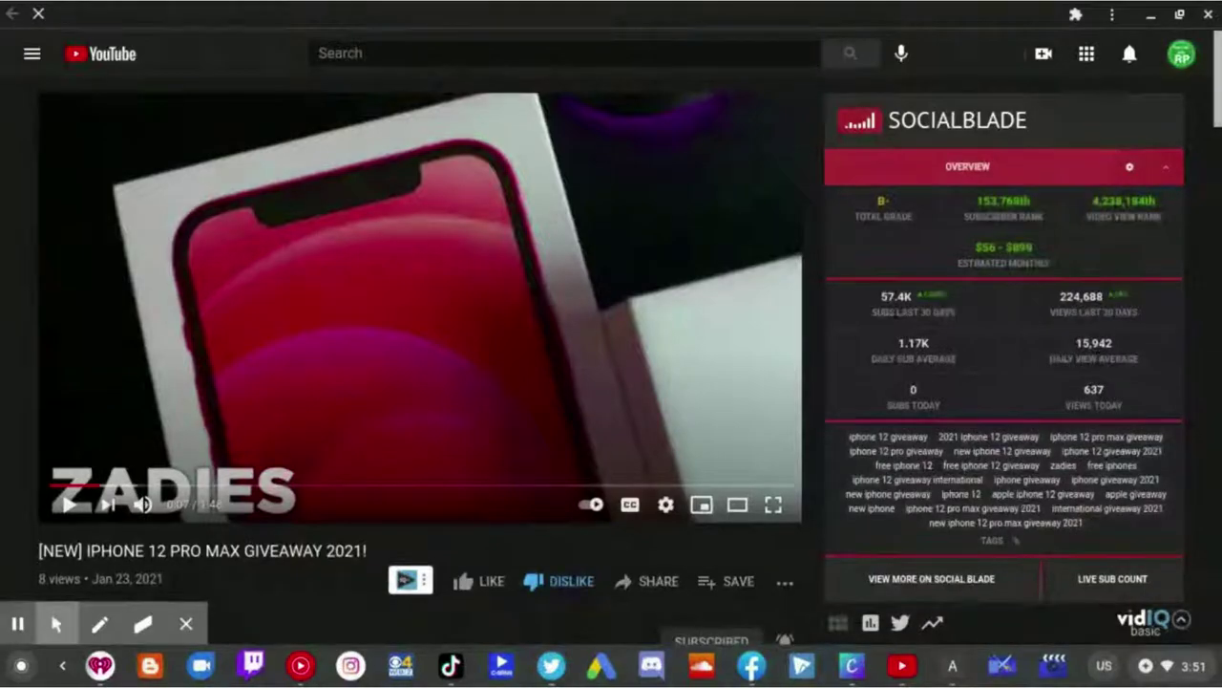
{"action": "left_click_drag", "start_coordinate": [1215, 86], "coordinate": [1209, 191]}
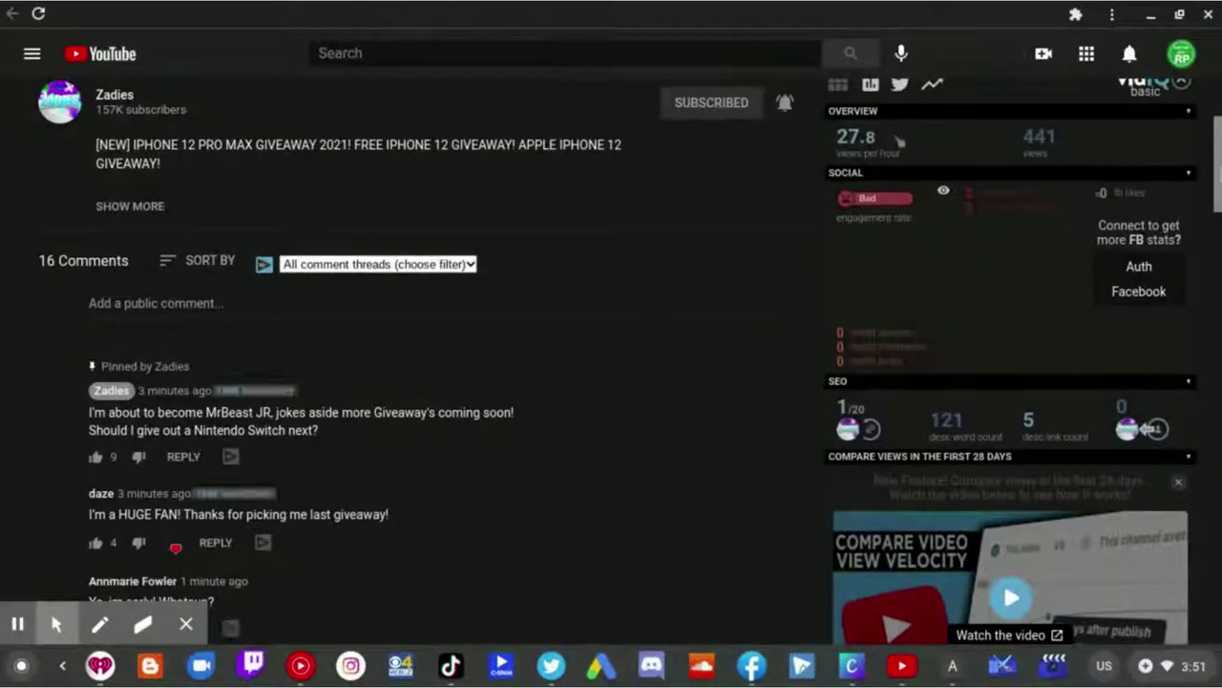
{"action": "left_click_drag", "start_coordinate": [1211, 191], "coordinate": [1213, 182]}
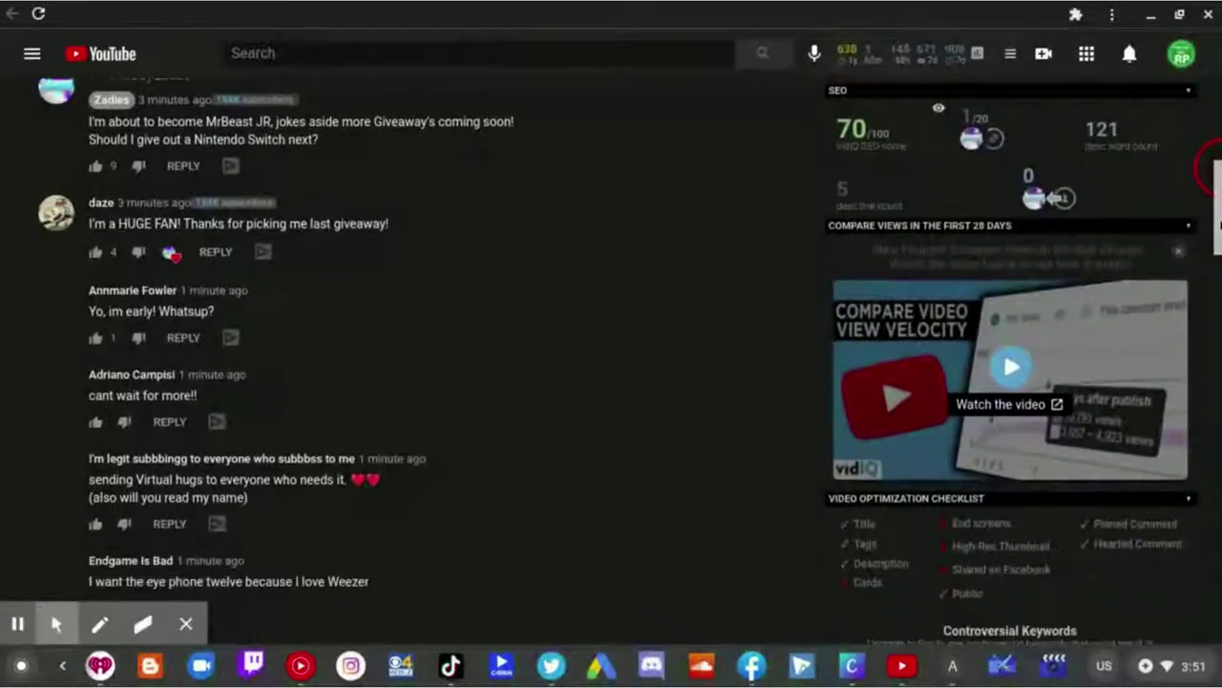
{"action": "left_click_drag", "start_coordinate": [1218, 225], "coordinate": [1218, 270]}
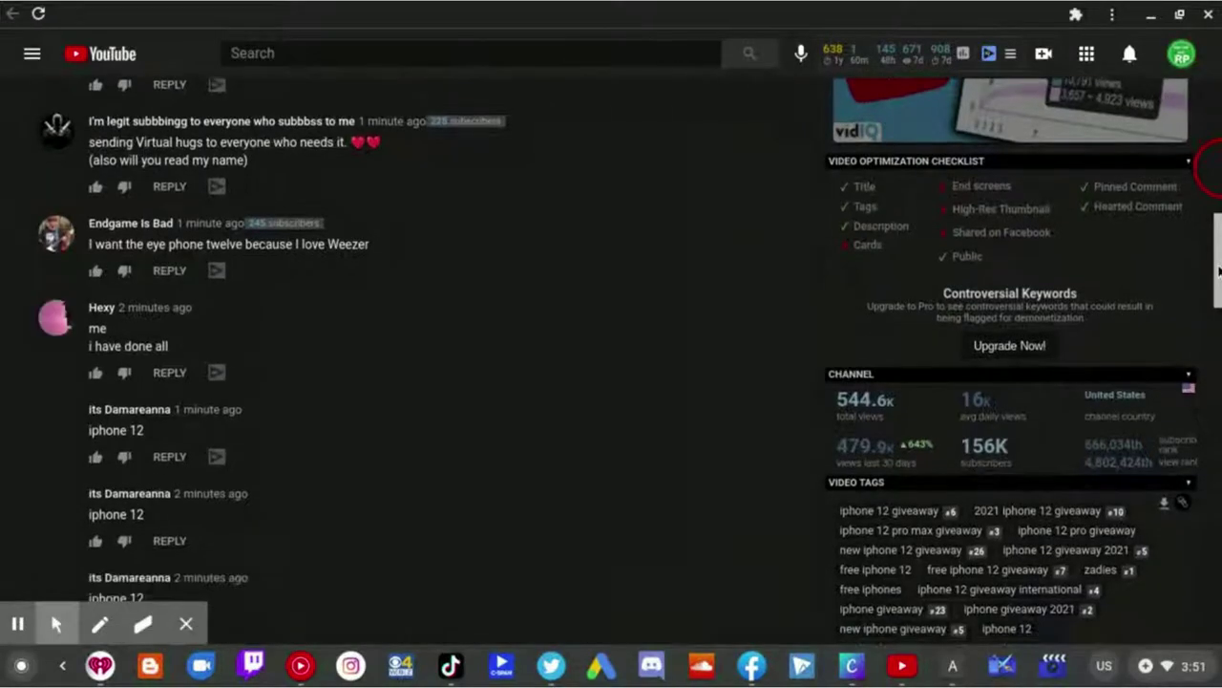
{"action": "left_click_drag", "start_coordinate": [1217, 270], "coordinate": [1217, 348]}
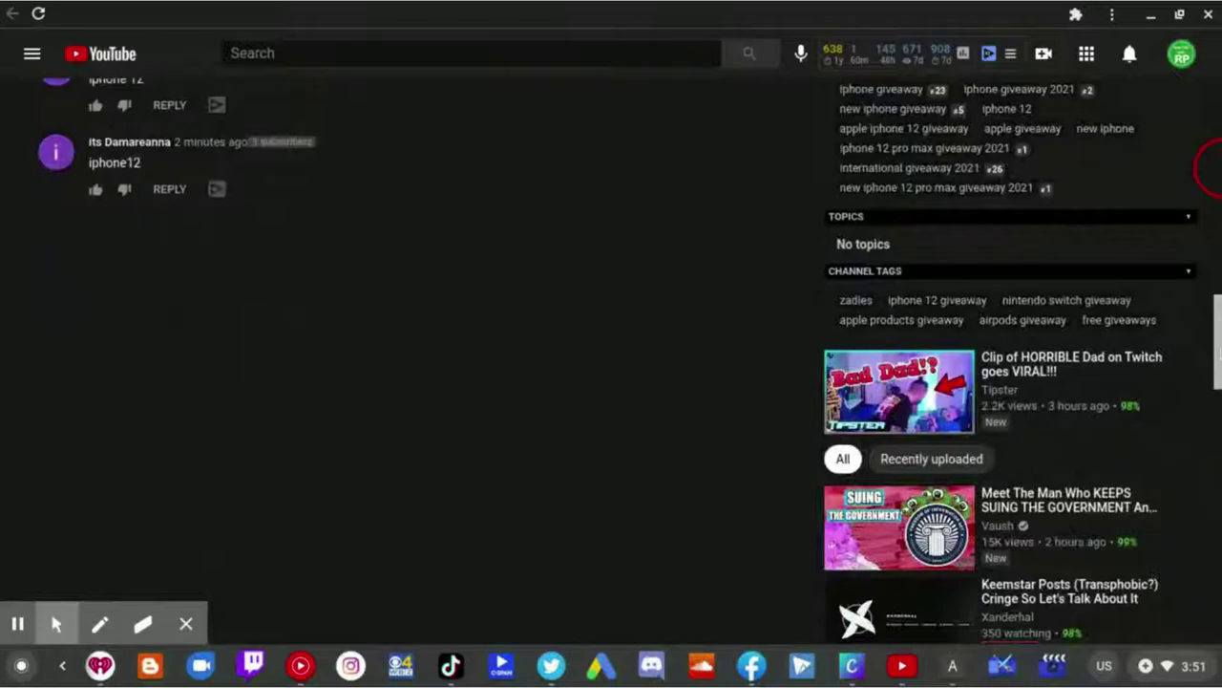
{"action": "left_click_drag", "start_coordinate": [1218, 349], "coordinate": [1217, 134]}
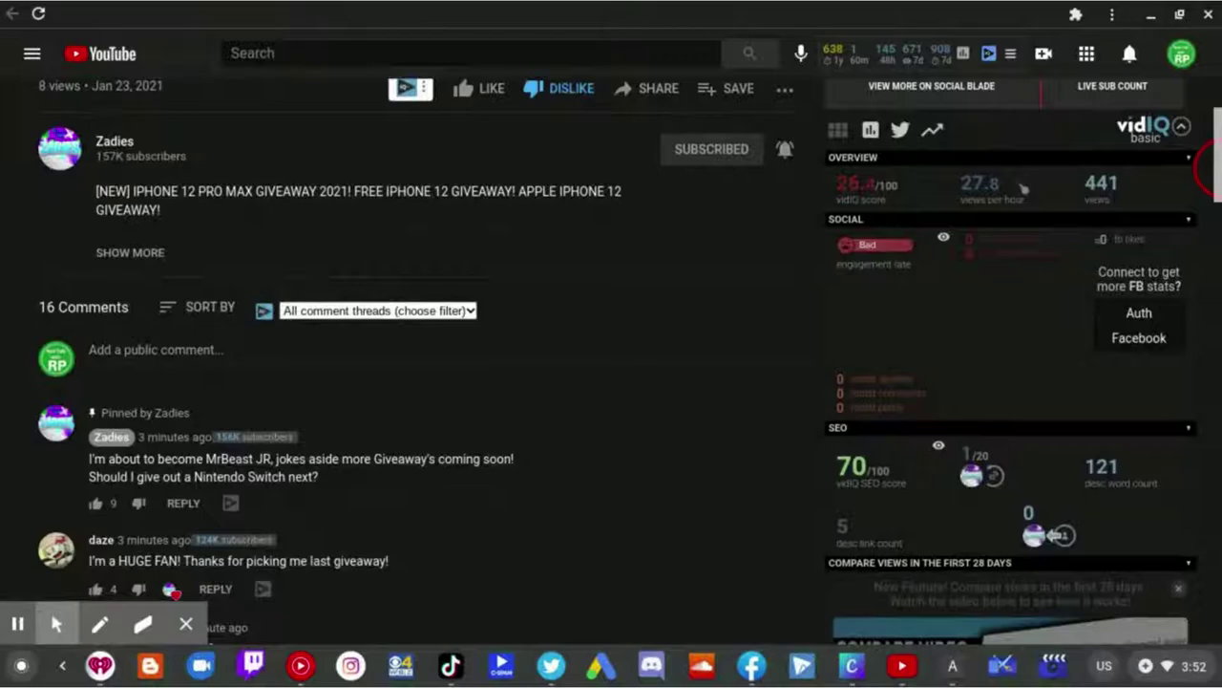
{"action": "scroll", "coordinate": [1021, 188], "scroll_direction": "up", "scroll_amount": 1}
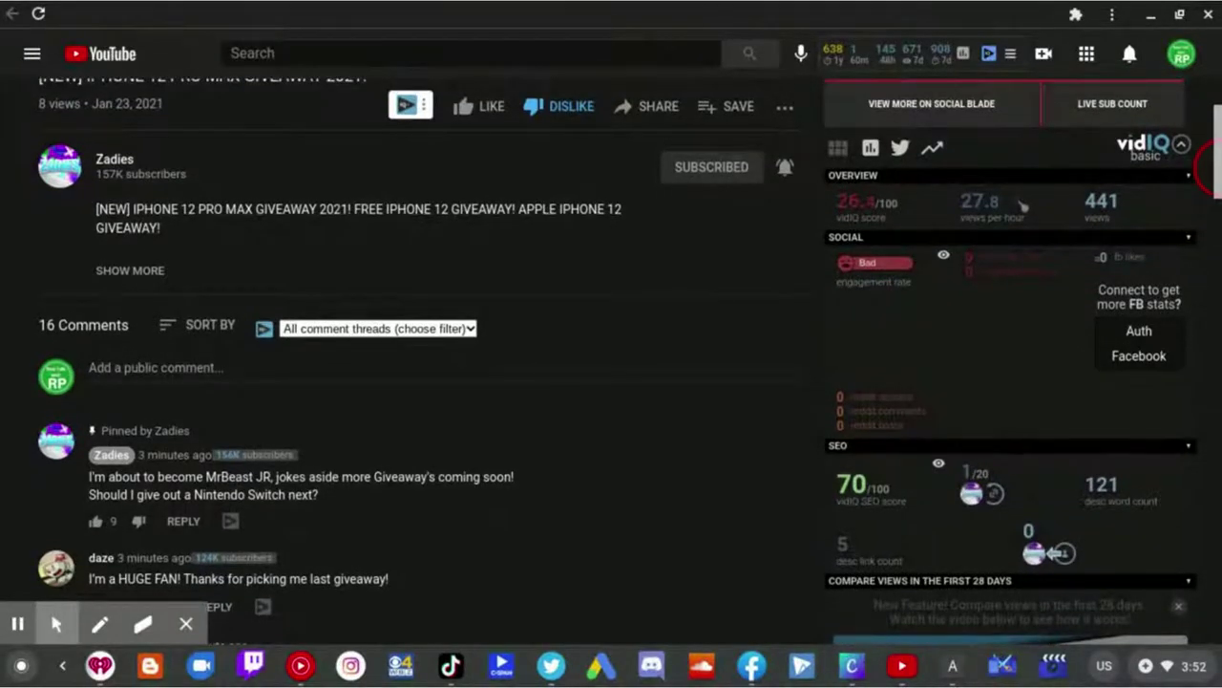
{"action": "scroll", "coordinate": [1022, 203], "scroll_direction": "up", "scroll_amount": 1}
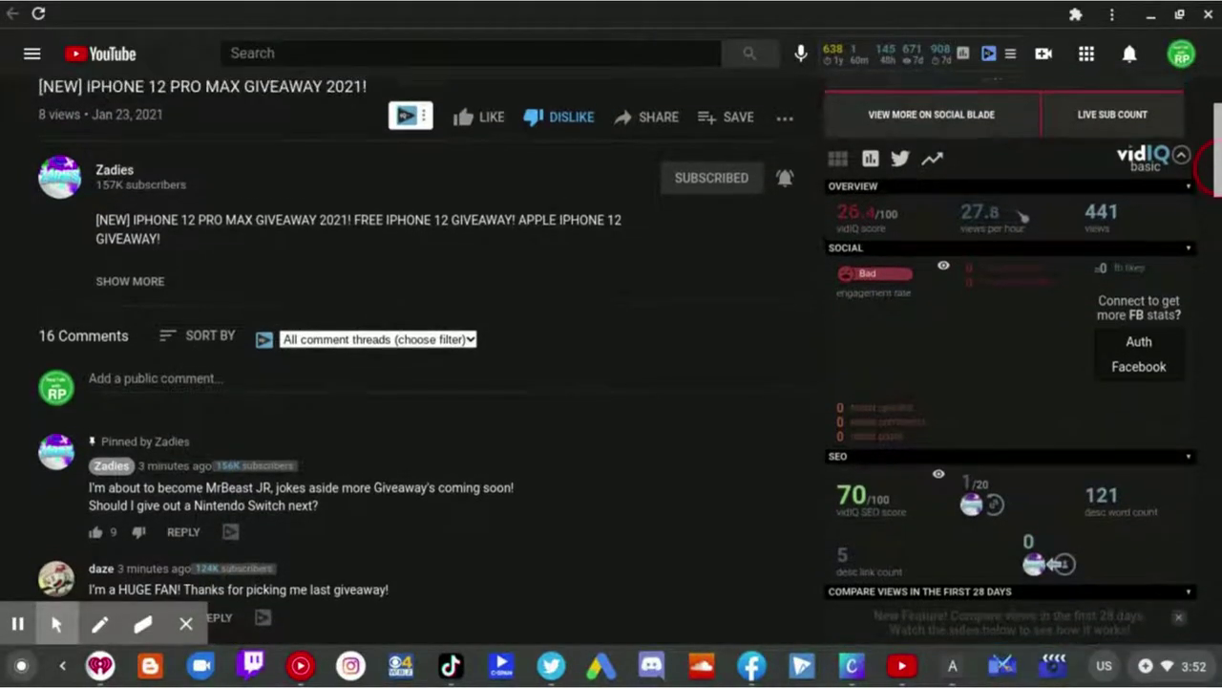
{"action": "scroll", "coordinate": [1022, 208], "scroll_direction": "up", "scroll_amount": 3}
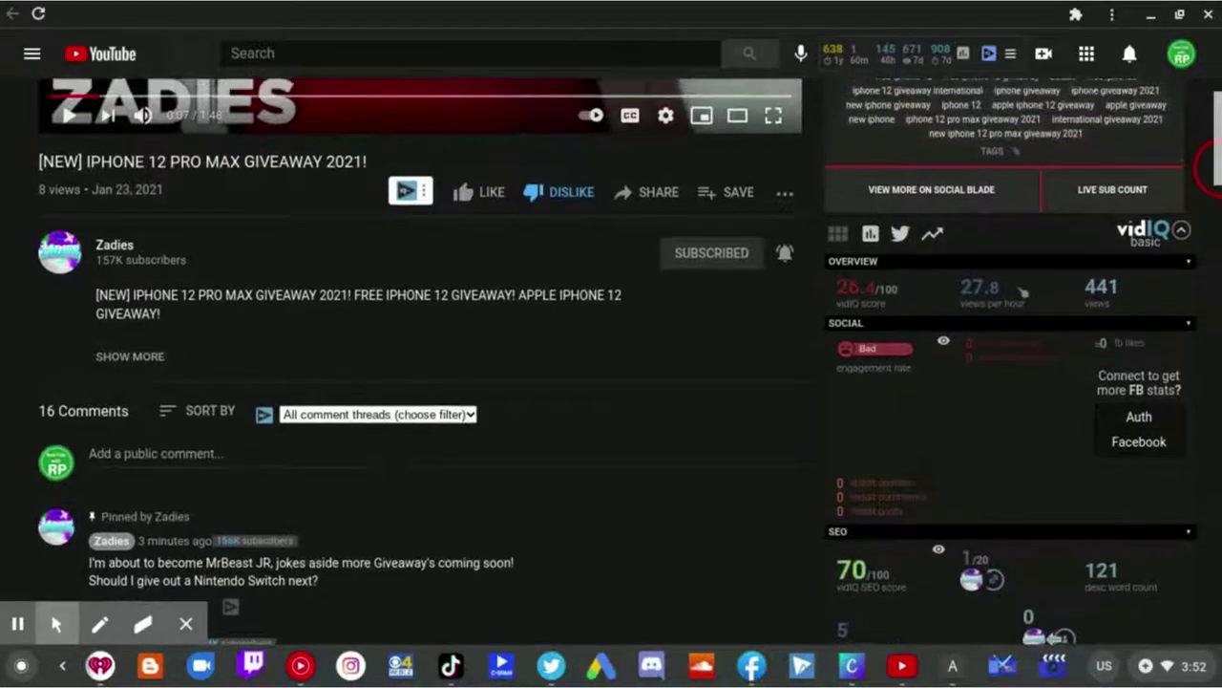
{"action": "scroll", "coordinate": [1022, 285], "scroll_direction": "up", "scroll_amount": 1}
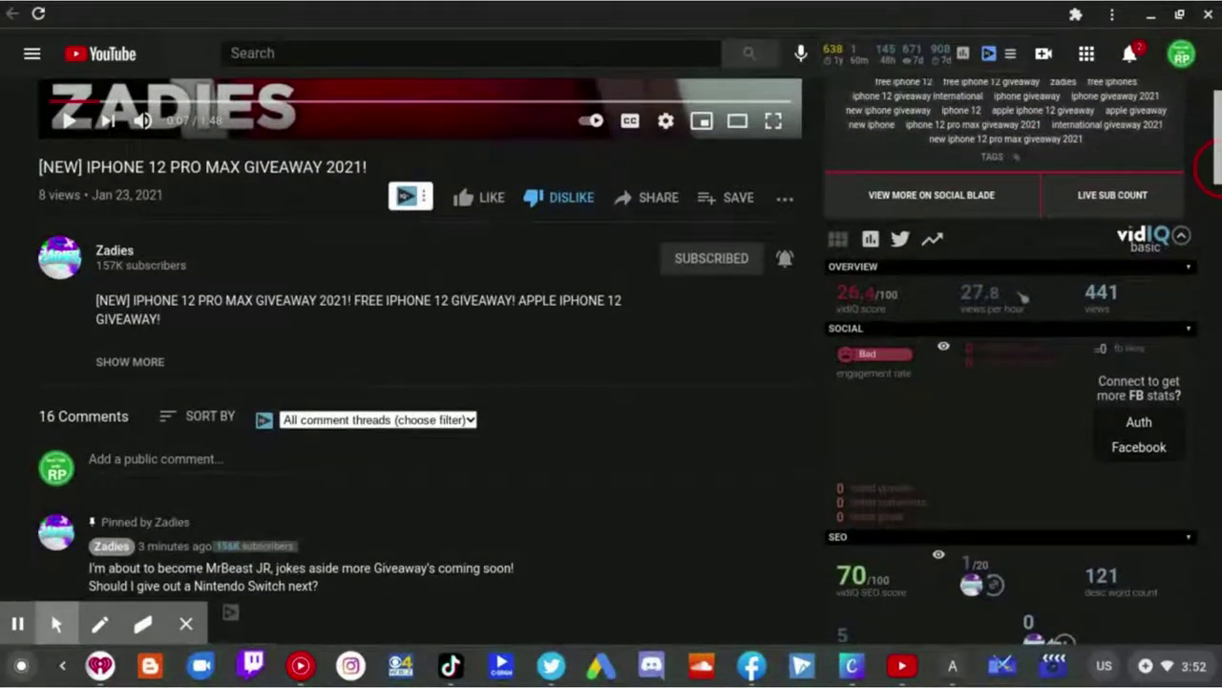
{"action": "left_click_drag", "start_coordinate": [1213, 167], "coordinate": [1217, 182]}
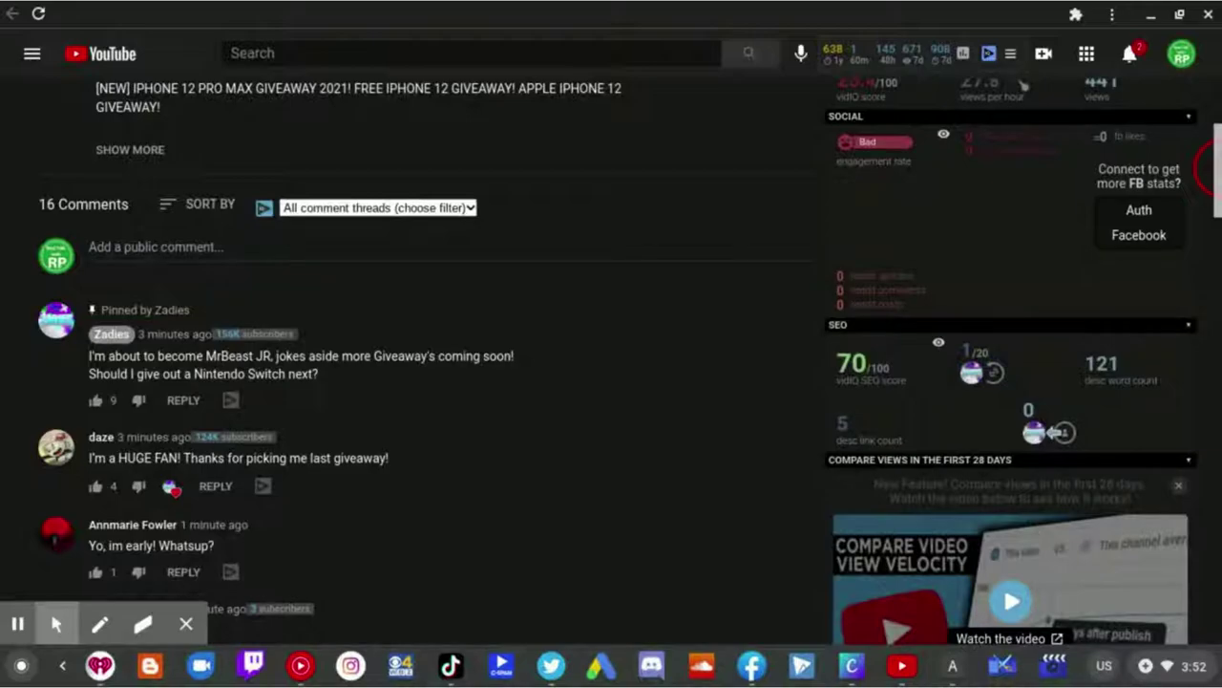
{"action": "mouse_move", "coordinate": [1212, 167]}
{"action": "left_mouse_down"}
{"action": "mouse_move", "coordinate": [1218, 84]}
{"action": "mouse_move", "coordinate": [1218, 152]}
{"action": "left_mouse_up"}
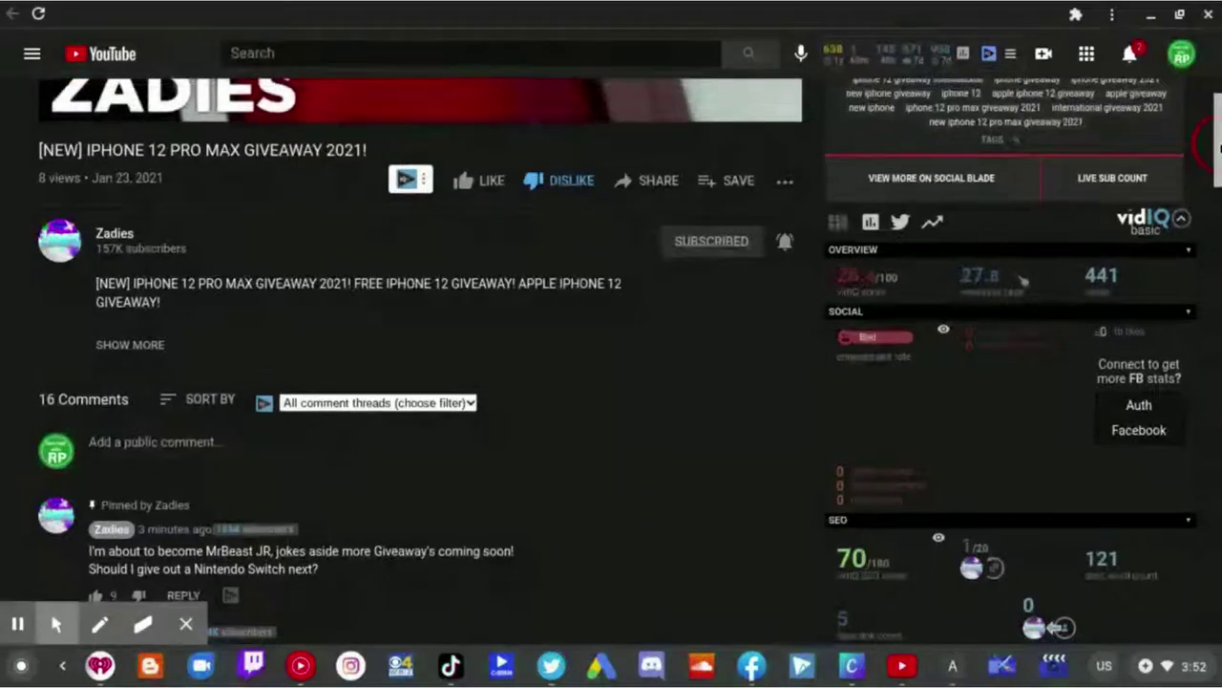
{"action": "left_click_drag", "start_coordinate": [1217, 152], "coordinate": [1218, 57]}
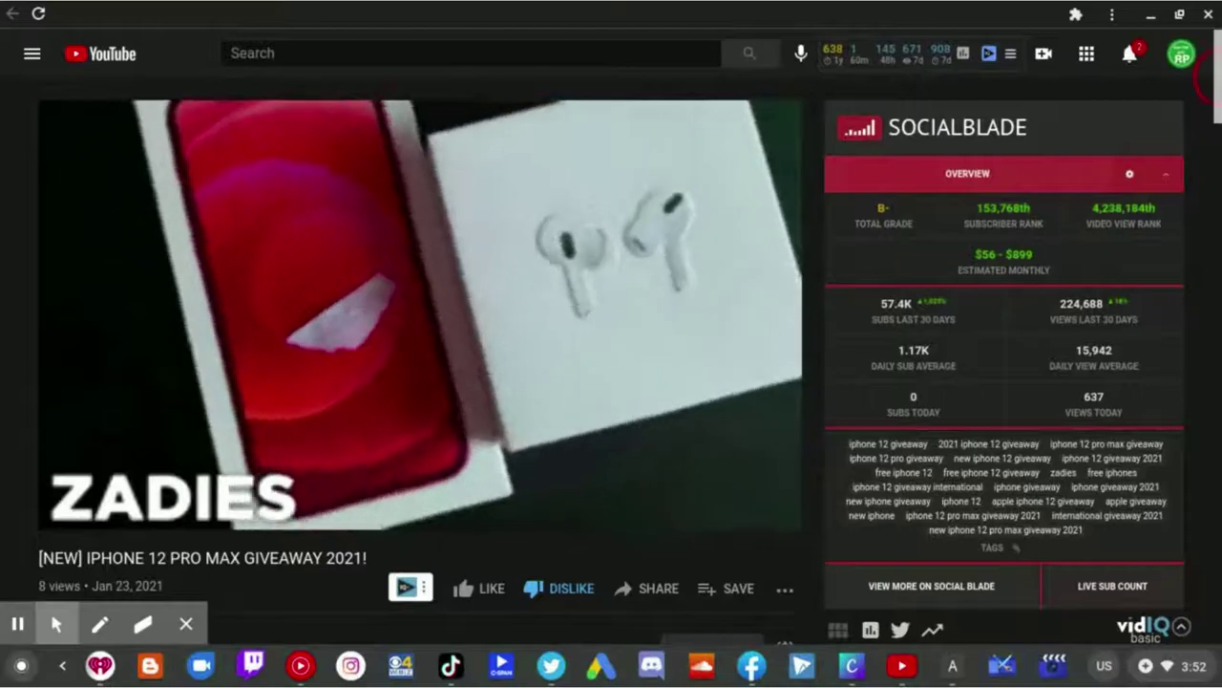
{"action": "scroll", "coordinate": [611, 344], "scroll_direction": "down", "scroll_amount": 1}
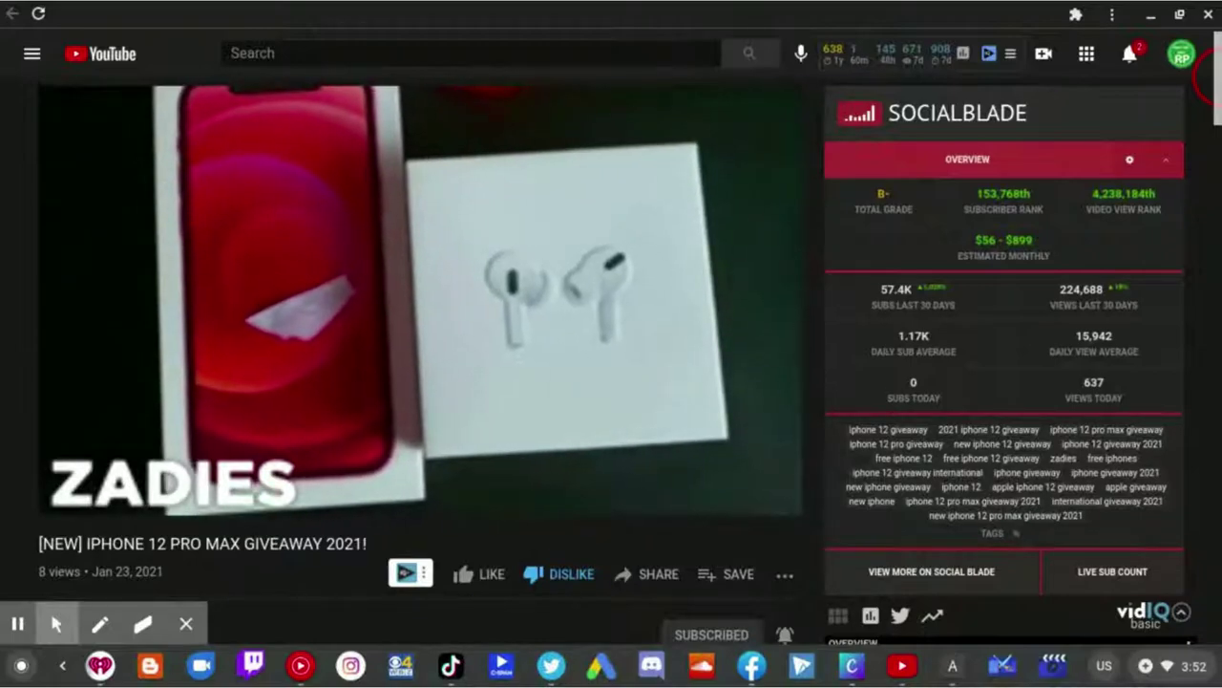
{"action": "scroll", "coordinate": [611, 344], "scroll_direction": "down", "scroll_amount": 1}
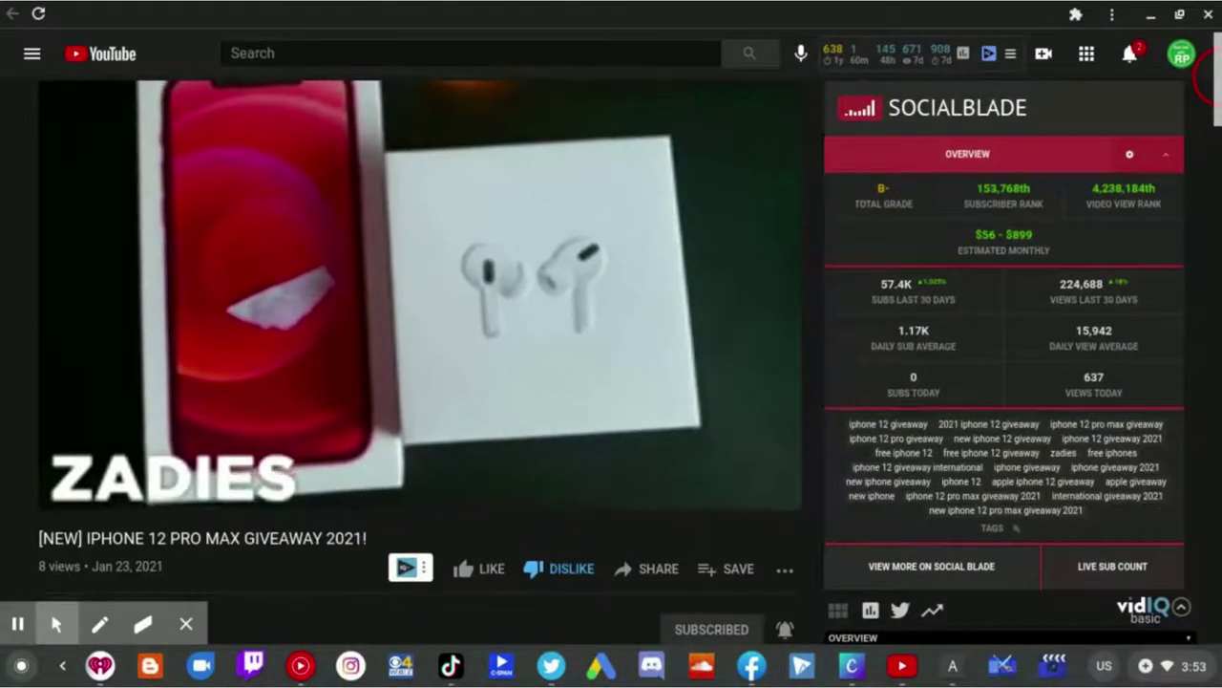
{"action": "mouse_move", "coordinate": [420, 296]}
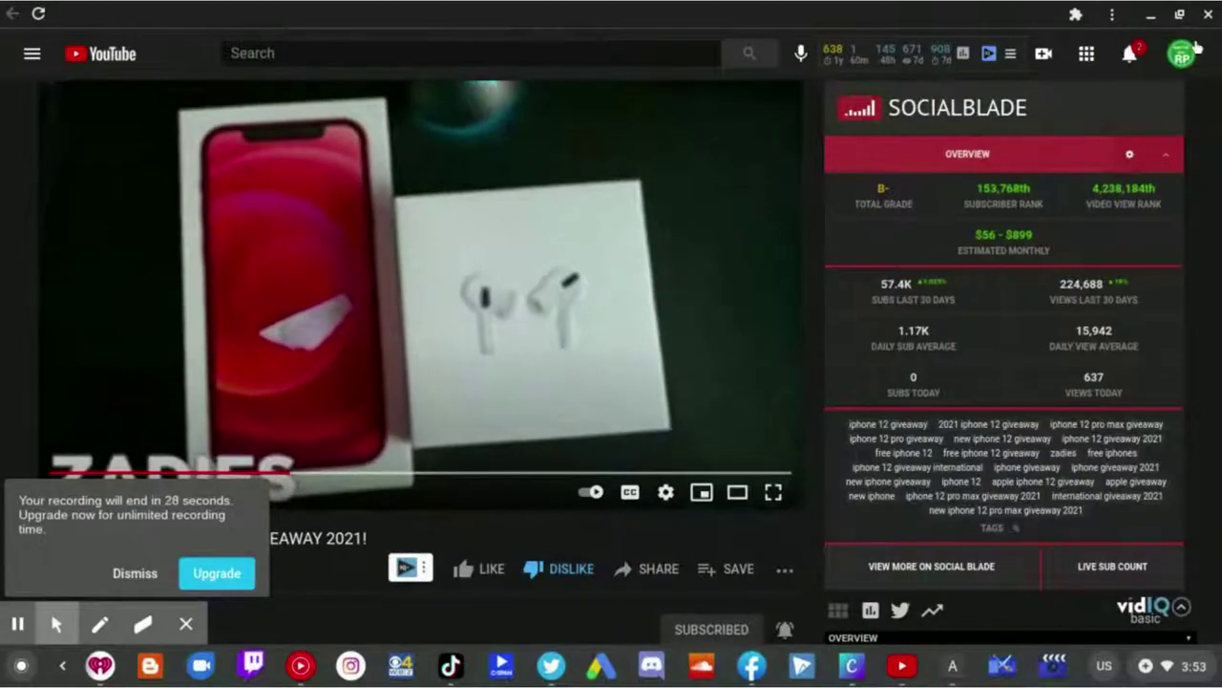
{"action": "scroll", "coordinate": [1198, 76], "scroll_direction": "down", "scroll_amount": 1}
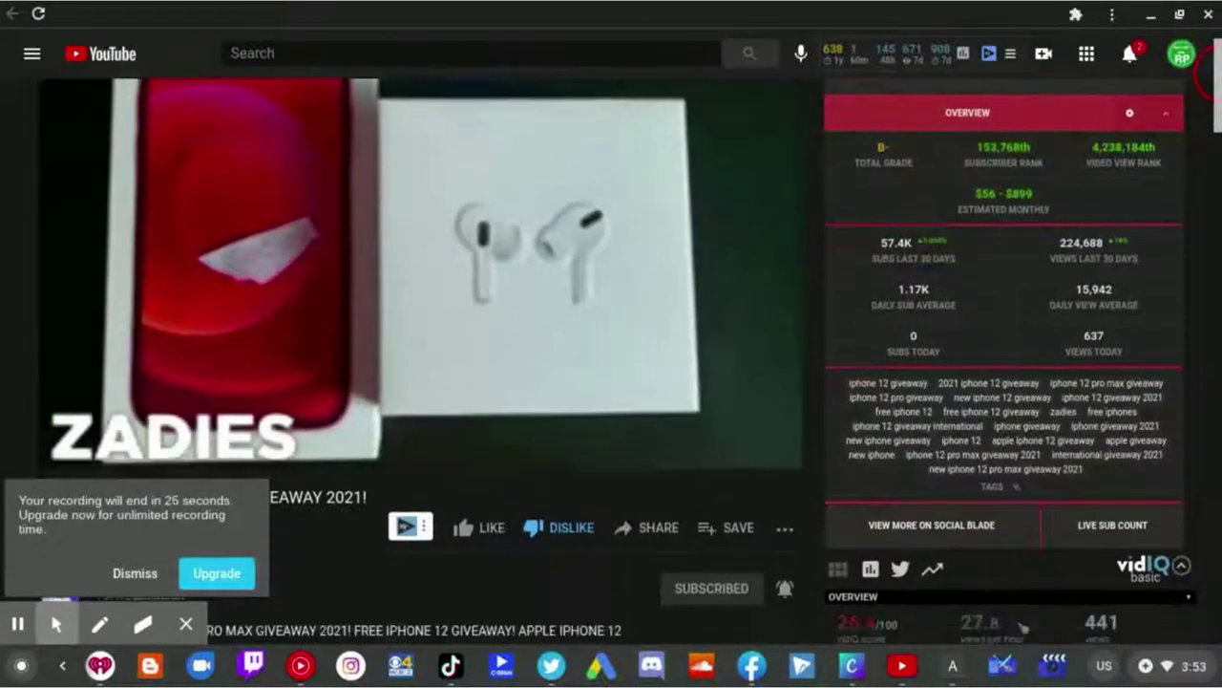
{"action": "scroll", "coordinate": [1208, 75], "scroll_direction": "down", "scroll_amount": 4}
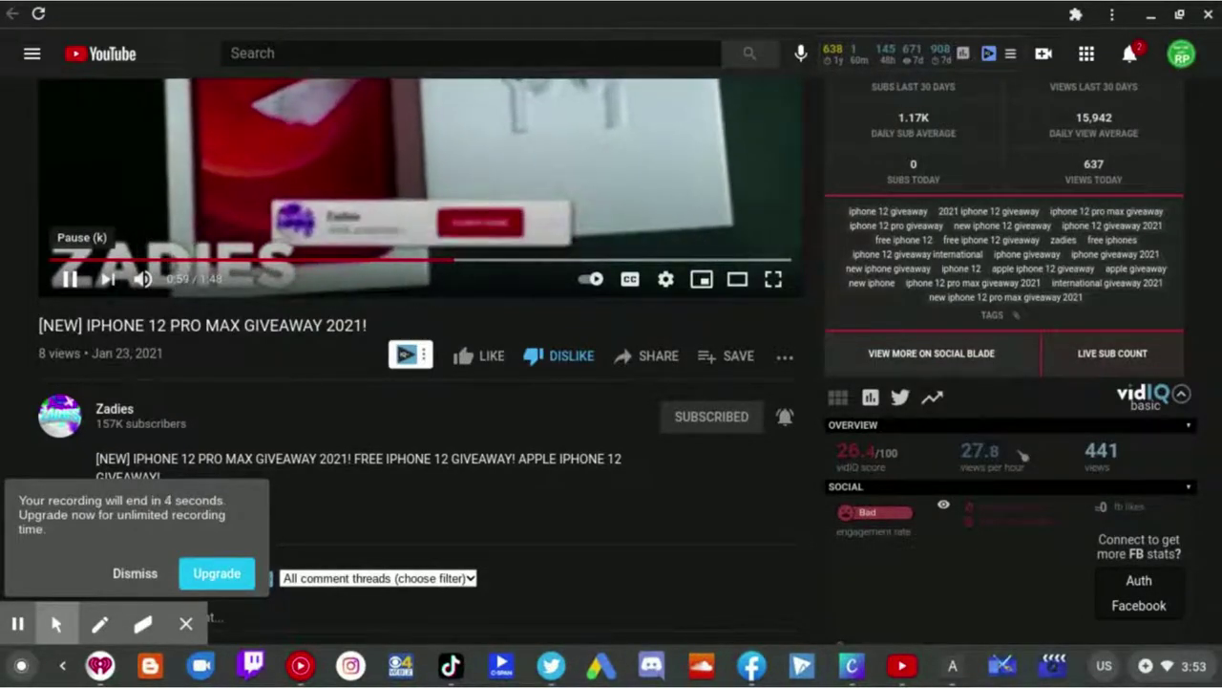
- Pause the giveaway video at the one-minute mark
{"action": "left_click", "coordinate": [69, 280]}
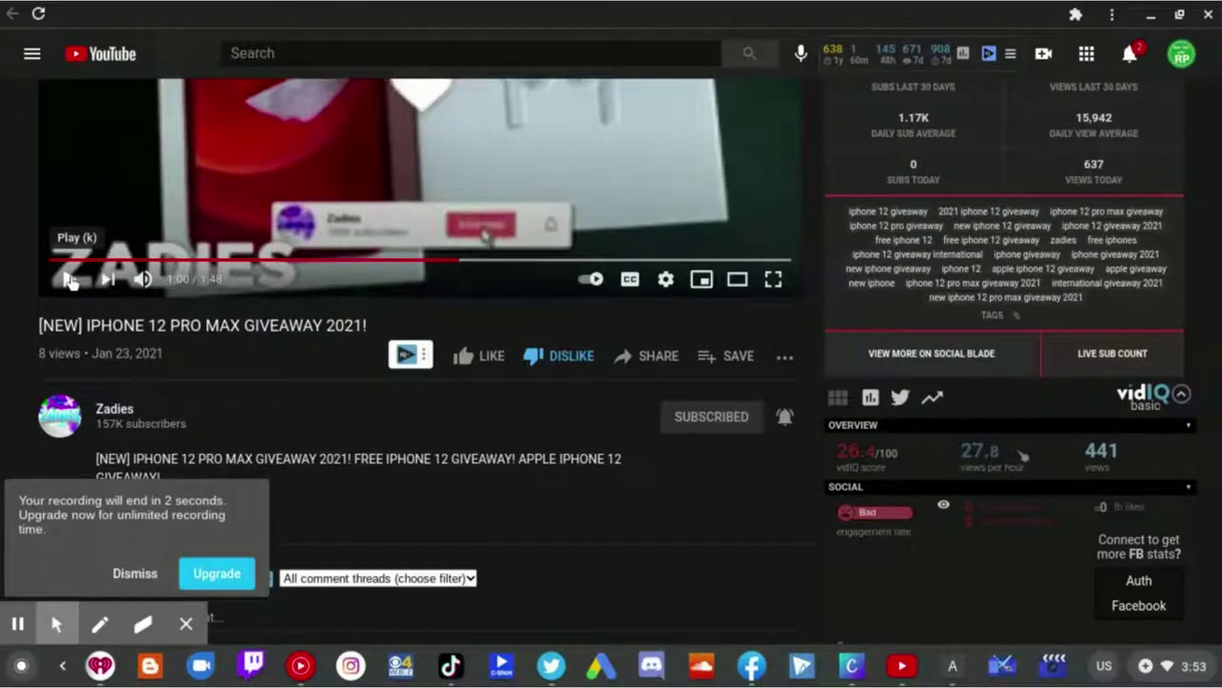
{"action": "scroll", "coordinate": [611, 382], "scroll_direction": "down", "scroll_amount": 8}
{"action": "scroll", "coordinate": [611, 382], "scroll_direction": "down", "scroll_amount": 2}
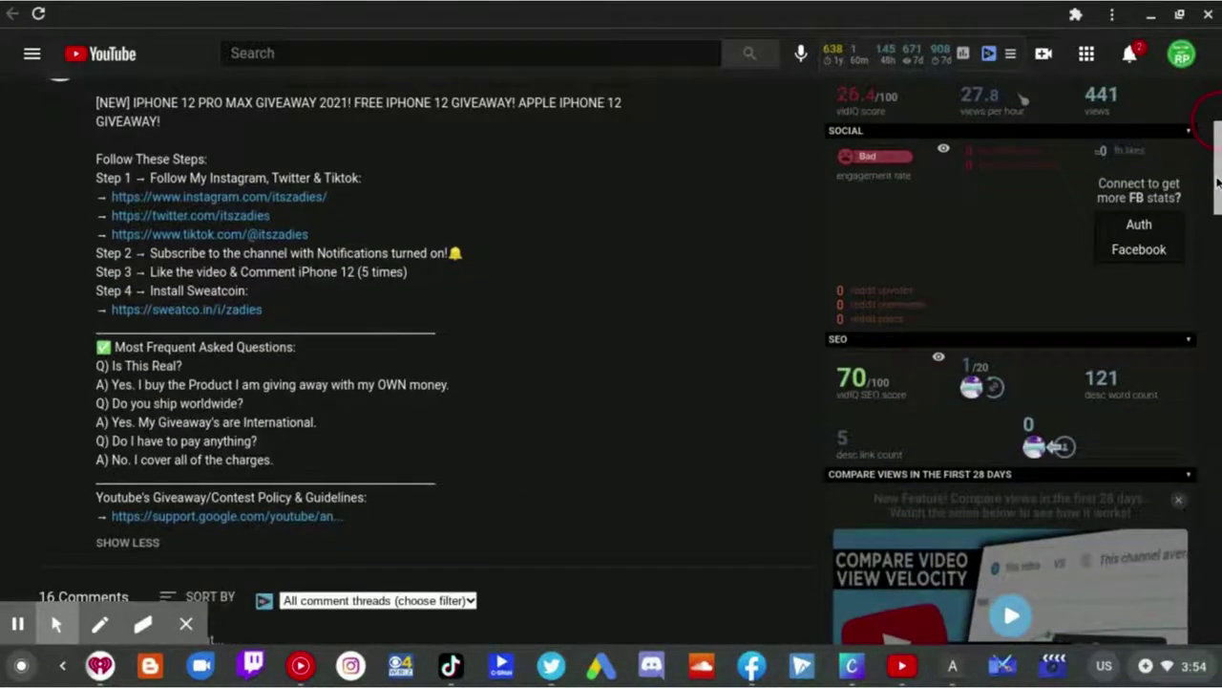
{"action": "scroll", "coordinate": [611, 382], "scroll_direction": "down", "scroll_amount": 1}
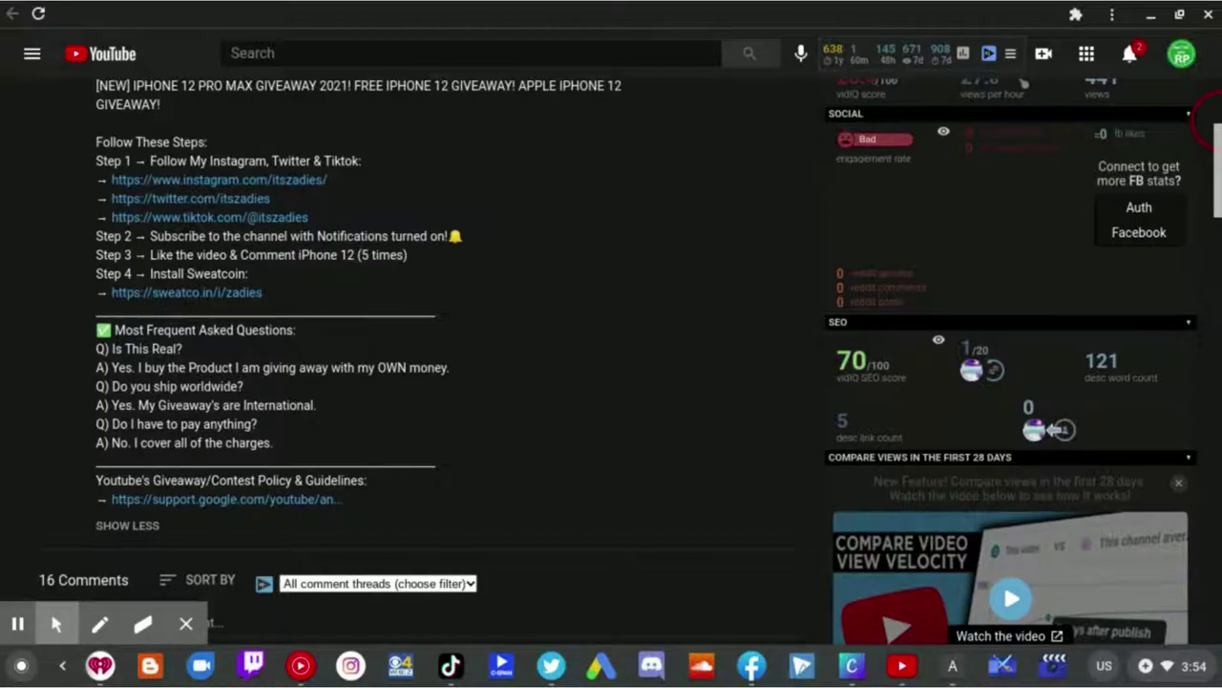
{"action": "left_click_drag", "start_coordinate": [1215, 129], "coordinate": [1210, 218]}
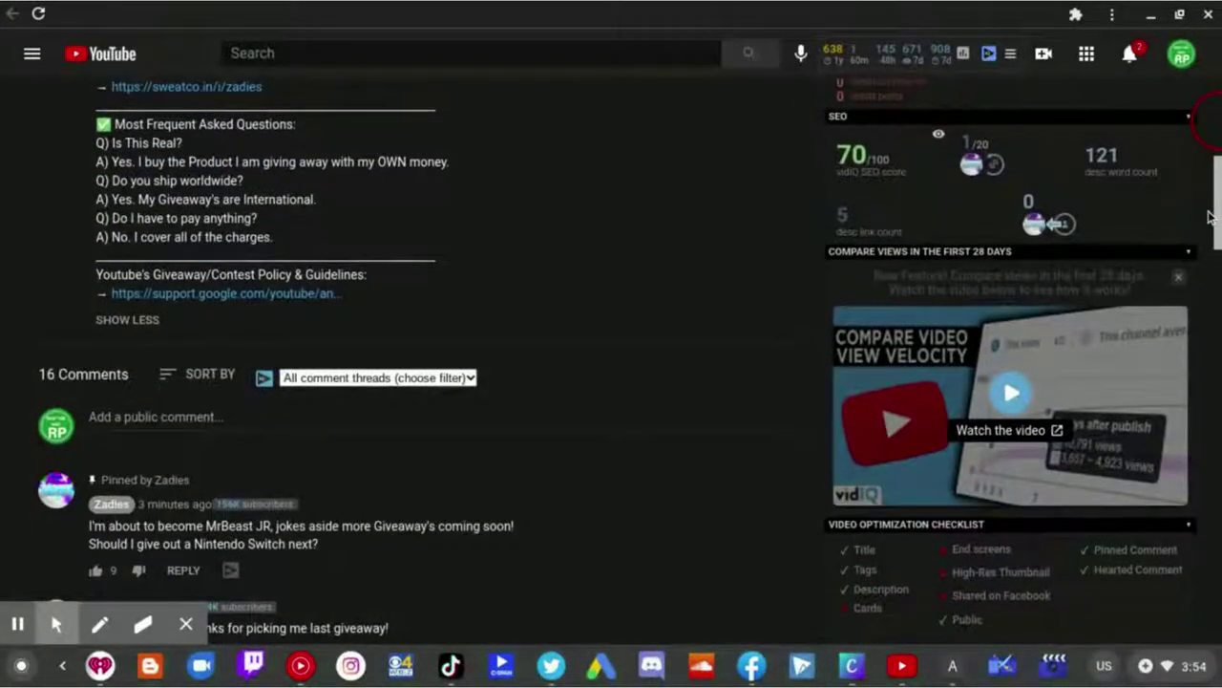
{"action": "left_click_drag", "start_coordinate": [1209, 218], "coordinate": [1209, 208]}
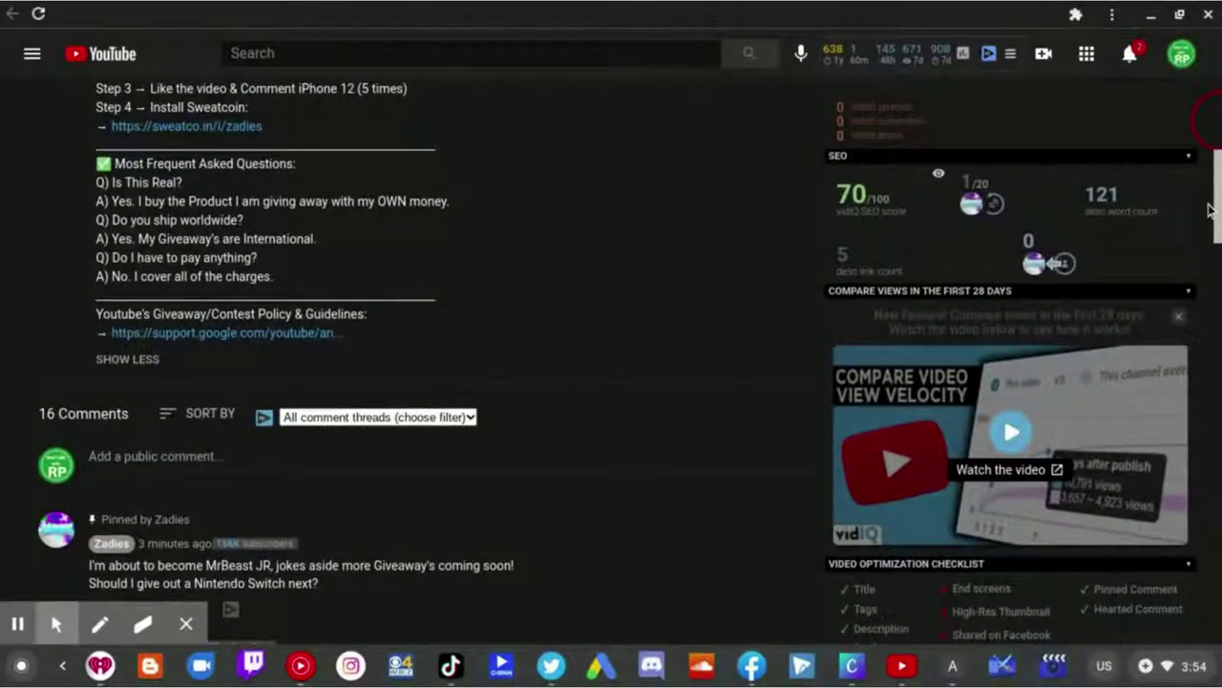
{"action": "left_click_drag", "start_coordinate": [1210, 208], "coordinate": [1217, 119]}
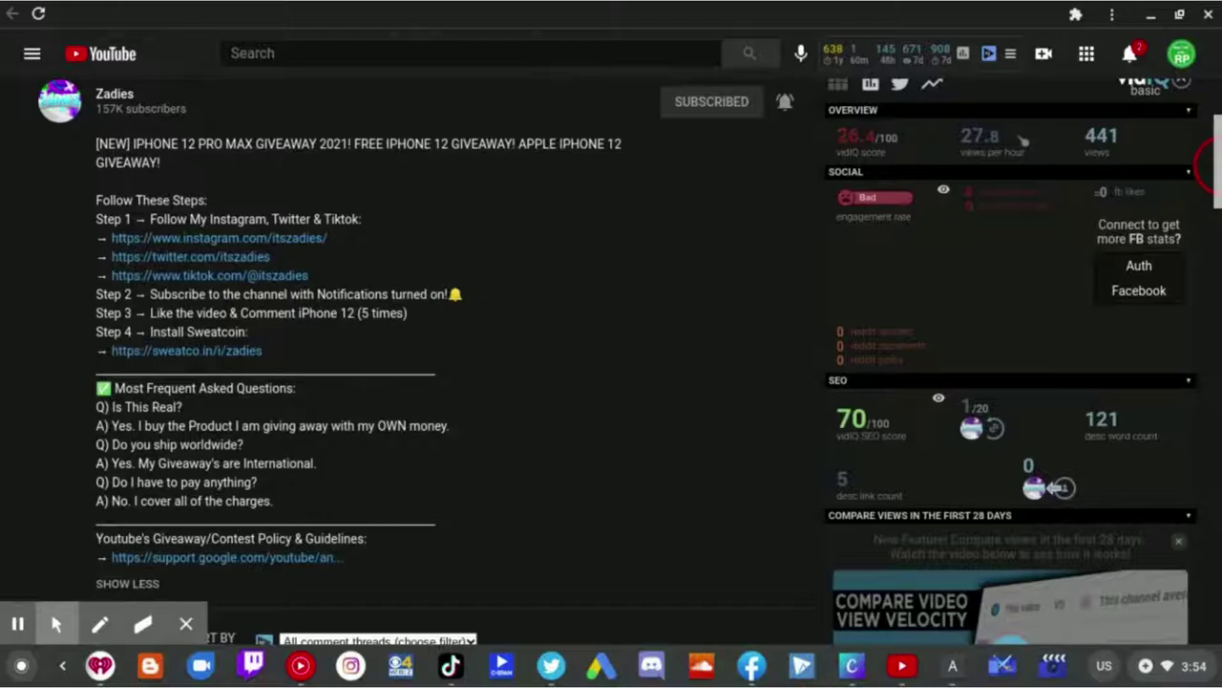
{"action": "scroll", "coordinate": [612, 344], "scroll_direction": "up", "scroll_amount": 5}
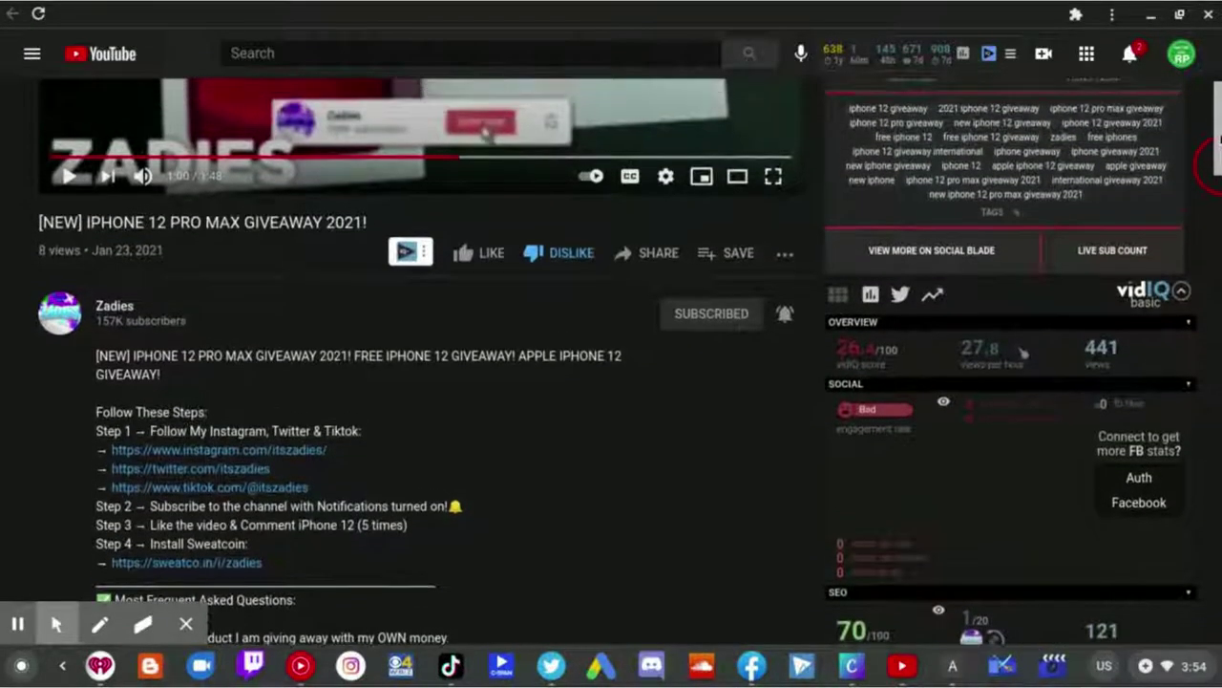
{"action": "scroll", "coordinate": [1022, 351], "scroll_direction": "up", "scroll_amount": 2}
{"action": "scroll", "coordinate": [1022, 352], "scroll_direction": "up", "scroll_amount": 2}
{"action": "scroll", "coordinate": [1022, 351], "scroll_direction": "up", "scroll_amount": 2}
{"action": "scroll", "coordinate": [1022, 351], "scroll_direction": "up", "scroll_amount": 2}
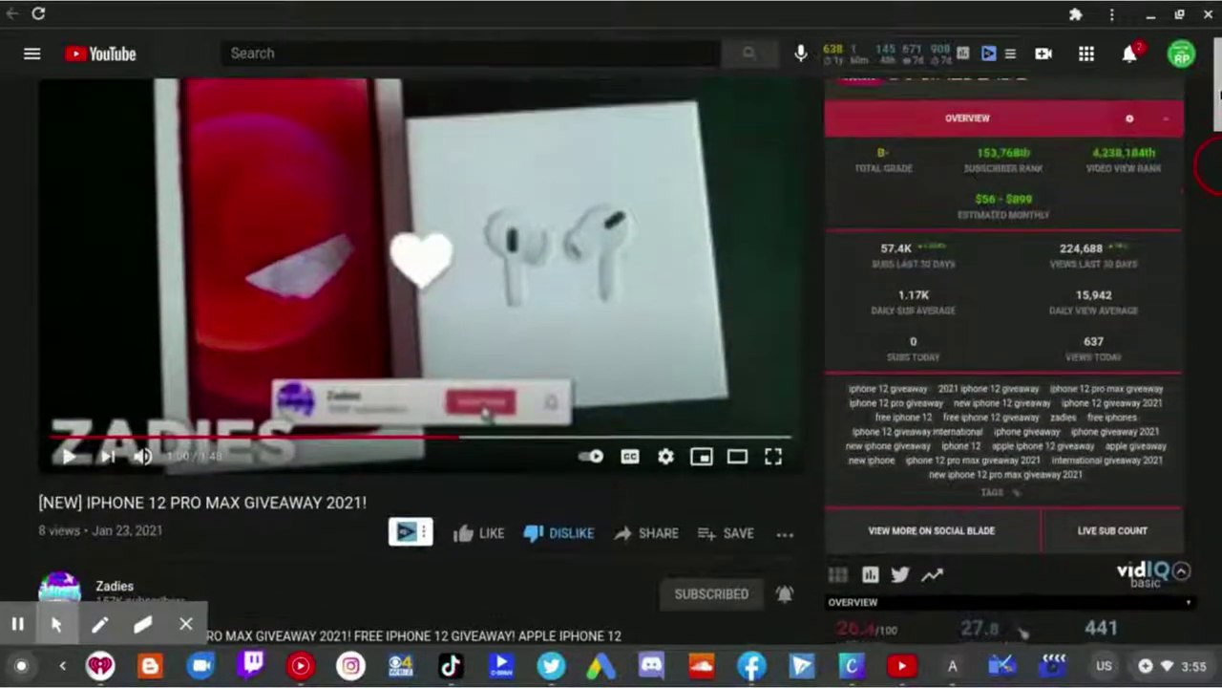
{"action": "scroll", "coordinate": [1022, 630], "scroll_direction": "up", "scroll_amount": 1}
{"action": "scroll", "coordinate": [1022, 630], "scroll_direction": "up", "scroll_amount": 1}
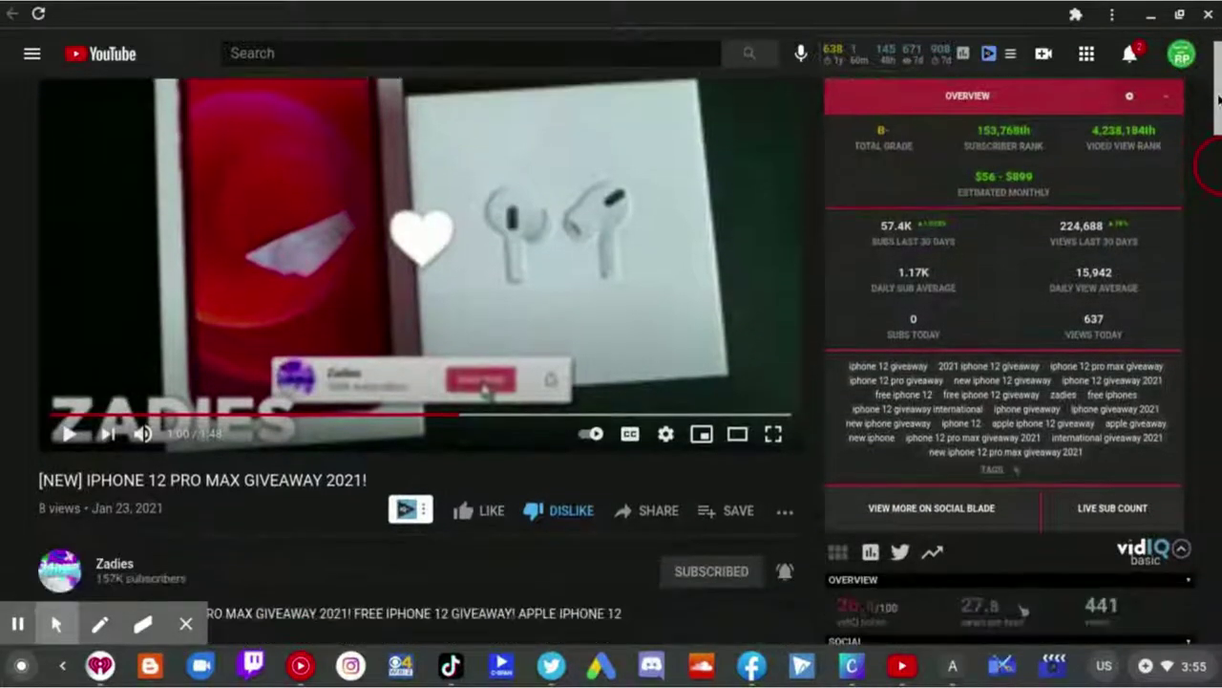
{"action": "left_click_drag", "start_coordinate": [1215, 86], "coordinate": [1208, 148]}
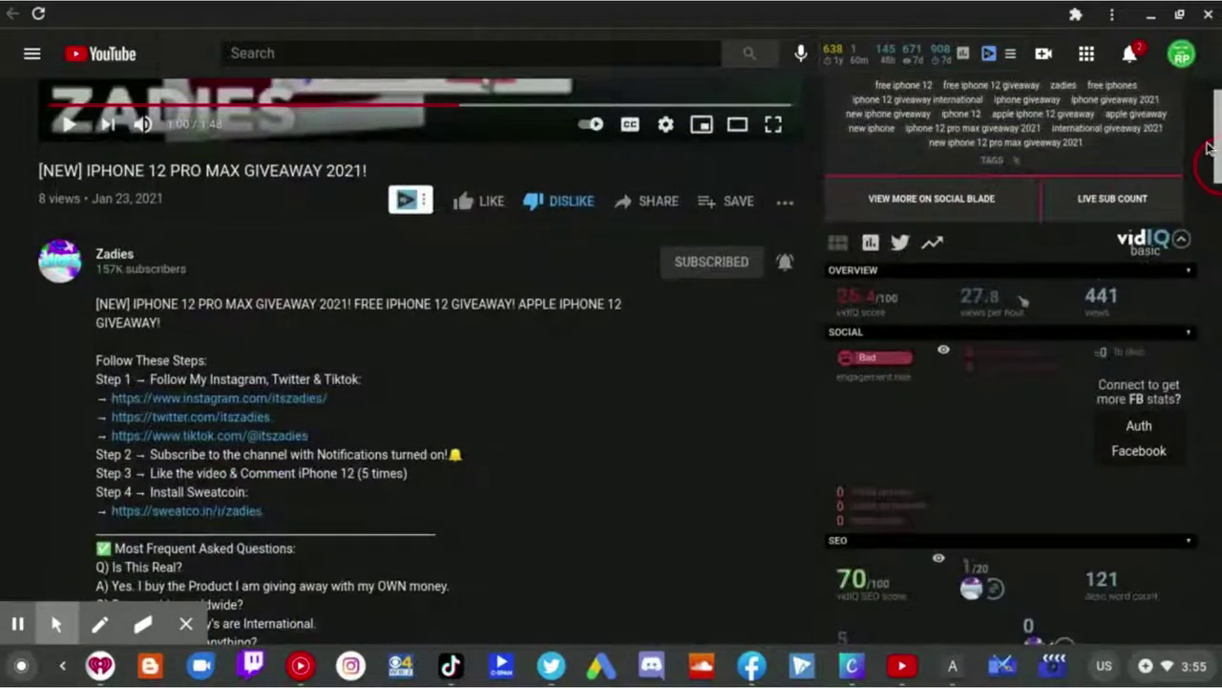
{"action": "left_click_drag", "start_coordinate": [1208, 164], "coordinate": [1205, 161]}
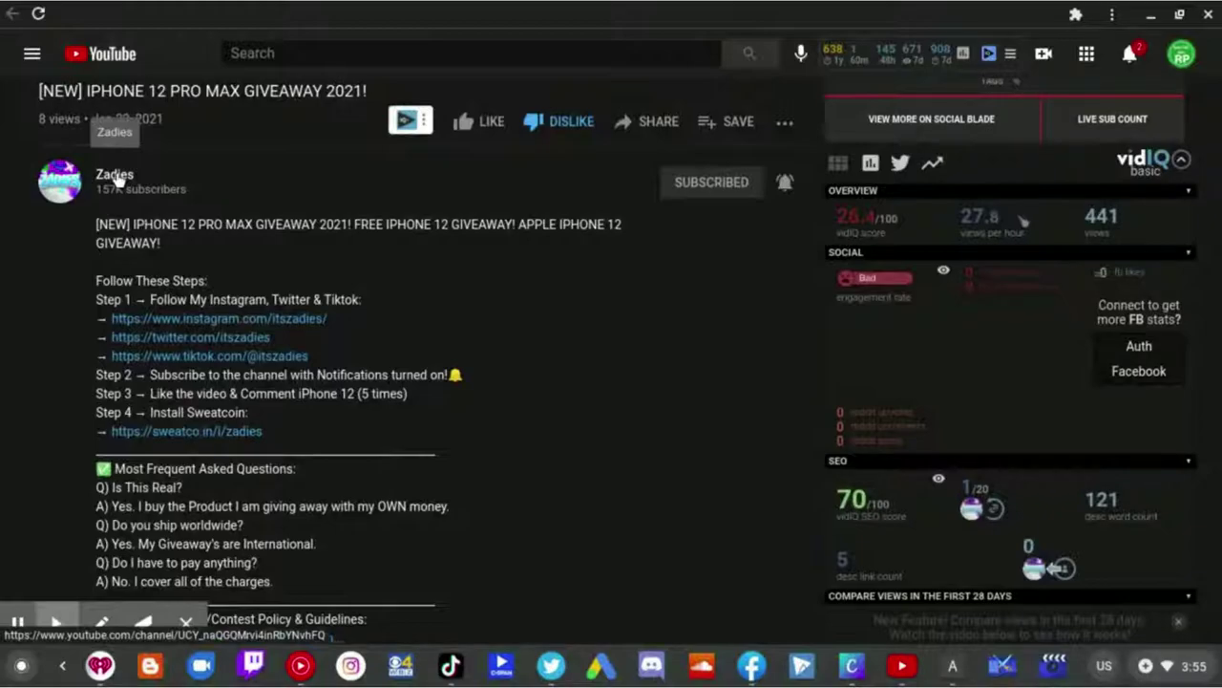
- Go to the Zadies channel home page via the channel name under the title
{"action": "left_click", "coordinate": [120, 179]}
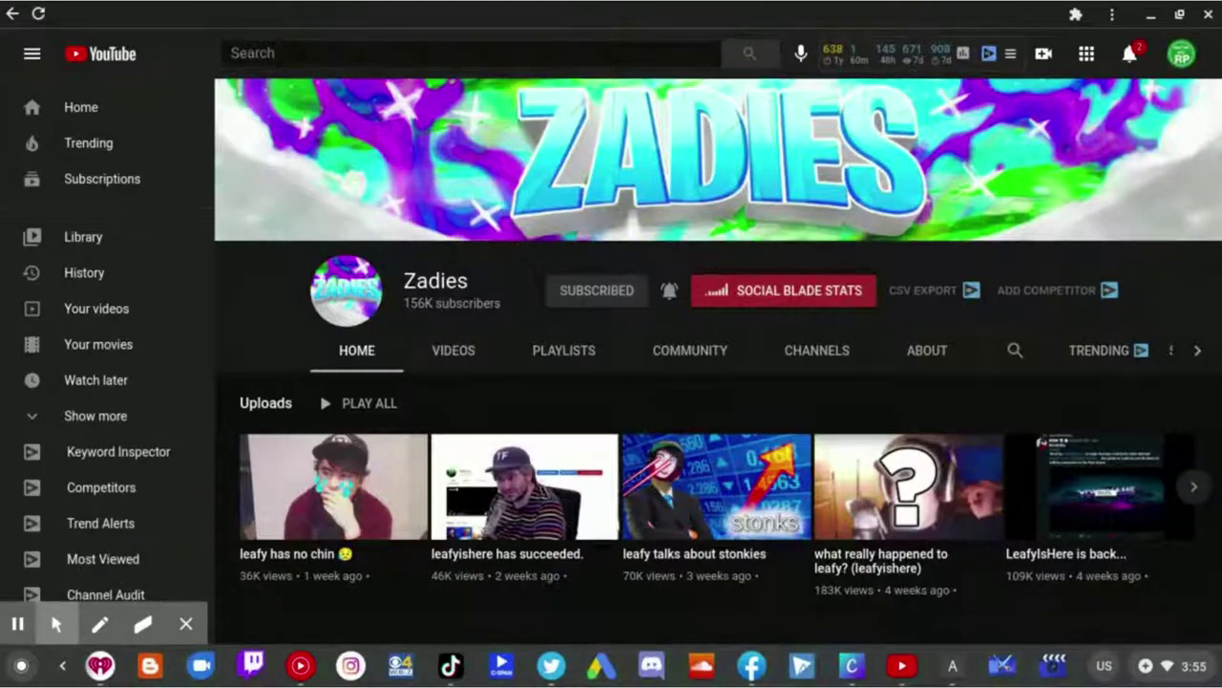
{"action": "mouse_move", "coordinate": [1215, 191]}
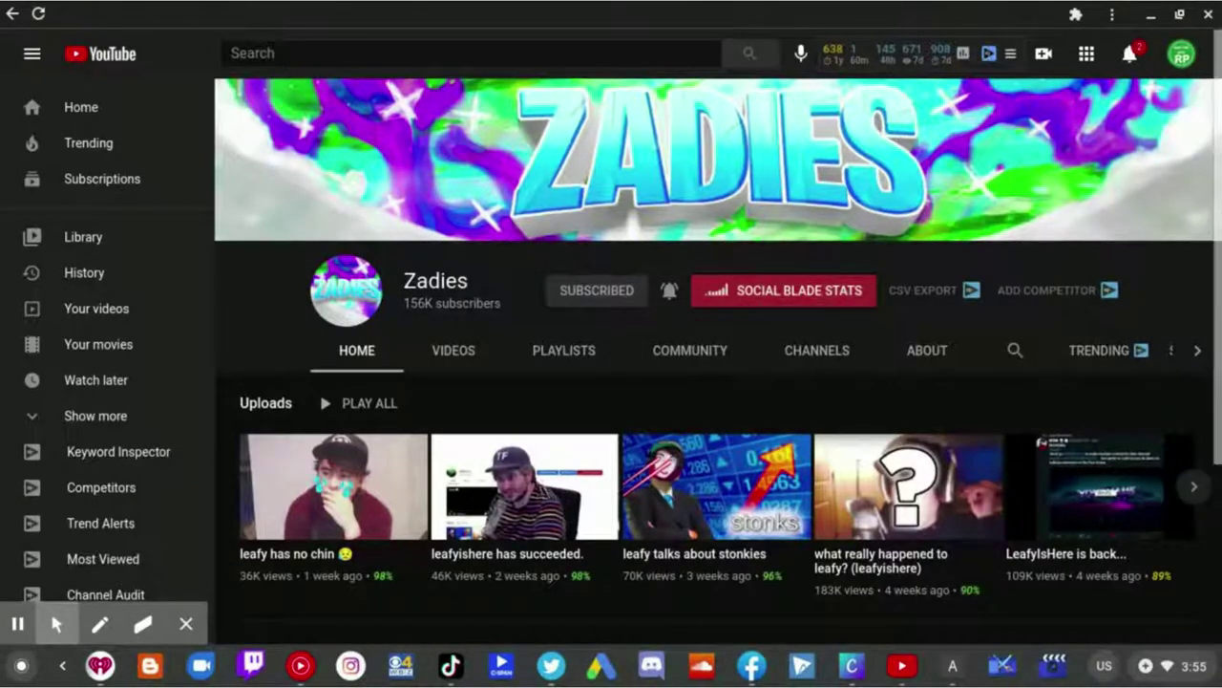
{"action": "left_click_drag", "start_coordinate": [1214, 101], "coordinate": [1202, 296]}
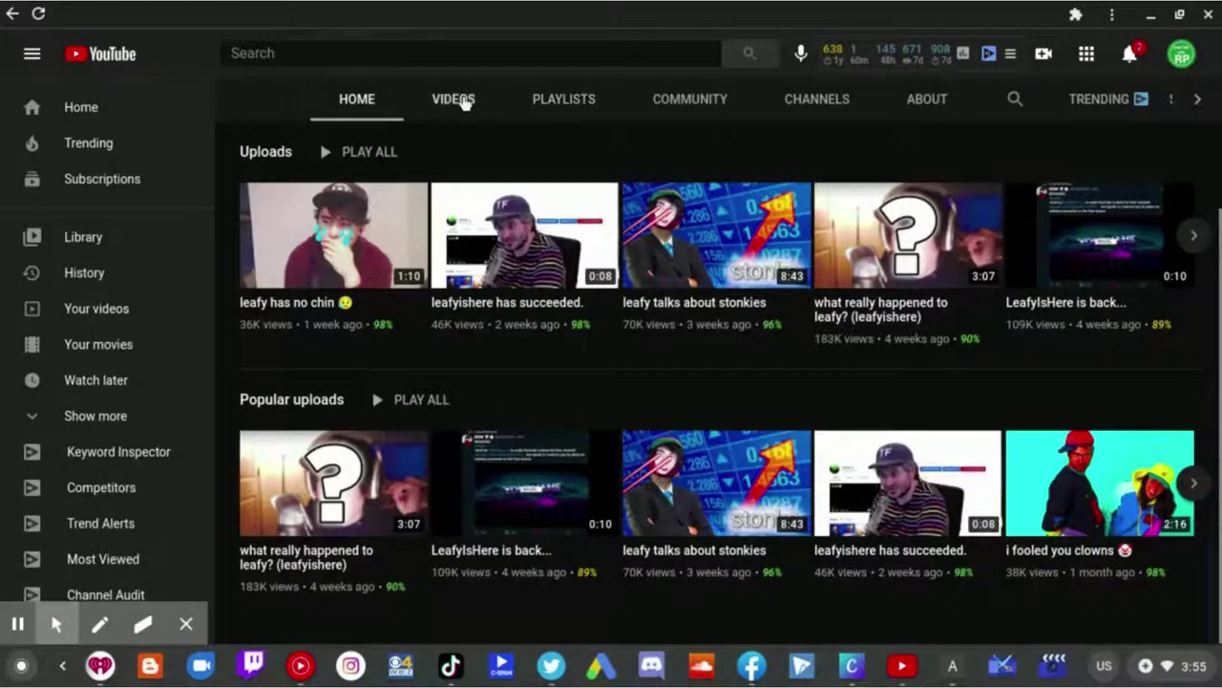
- Switch the Zadies channel to its Videos tab to list all uploads
{"action": "left_click", "coordinate": [463, 101]}
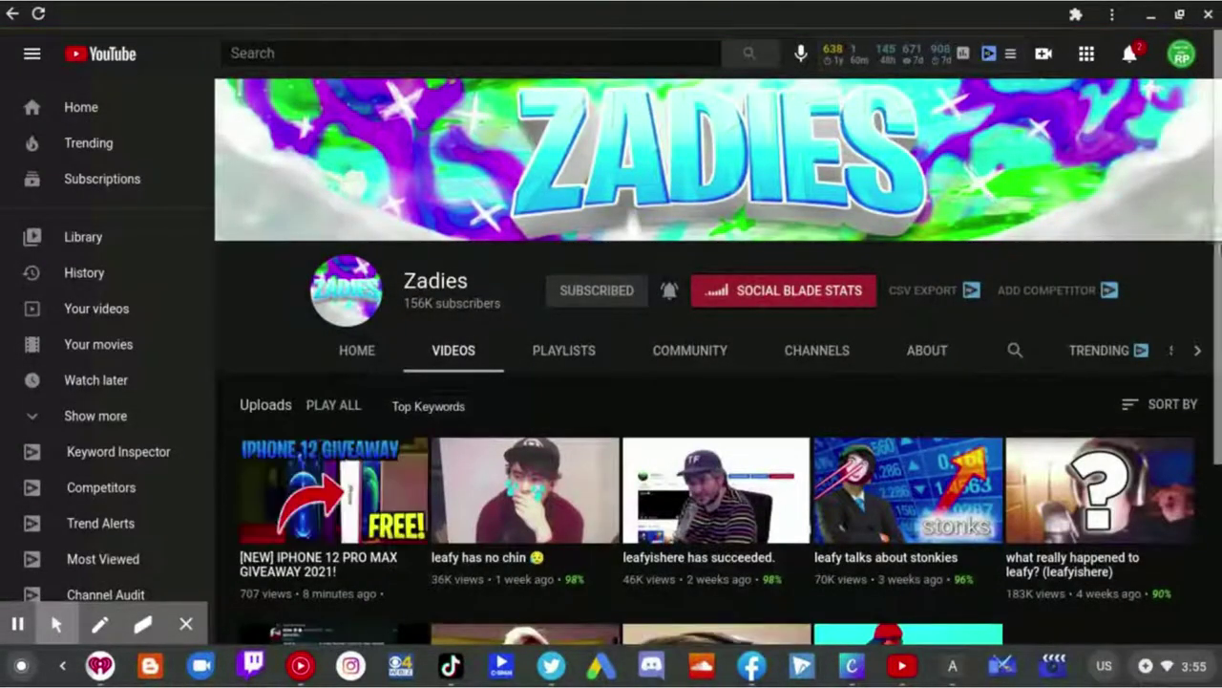
{"action": "left_click_drag", "start_coordinate": [1214, 167], "coordinate": [1215, 301]}
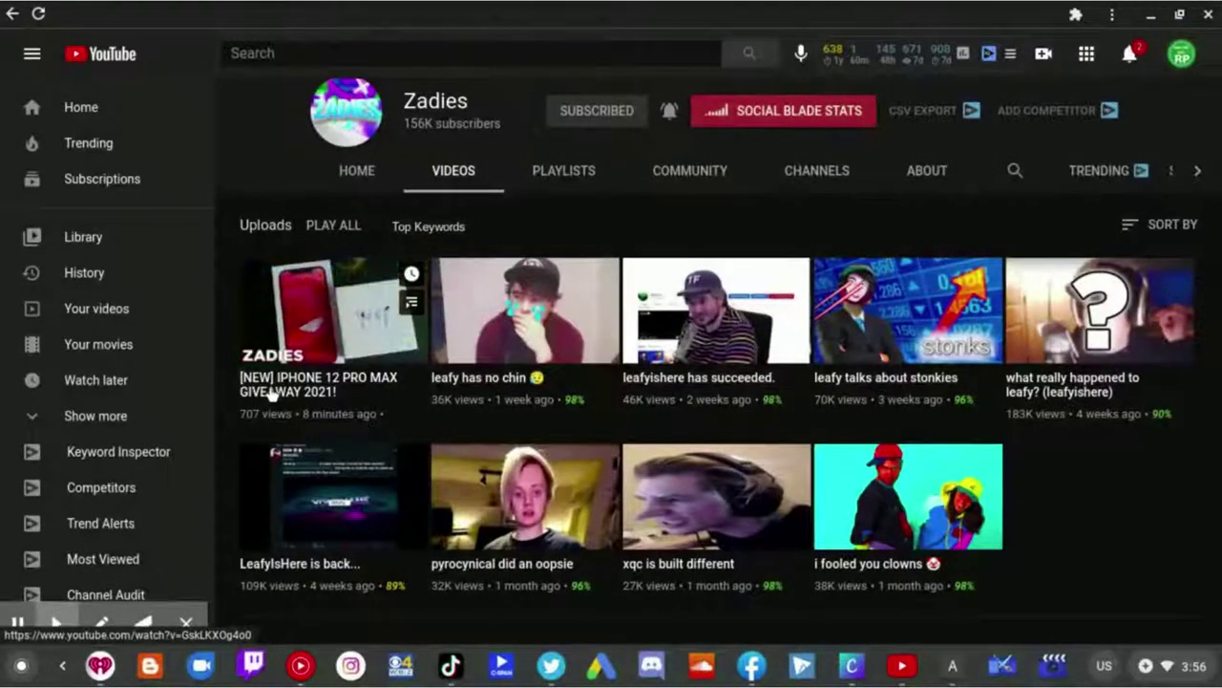
{"action": "mouse_move", "coordinate": [333, 489]}
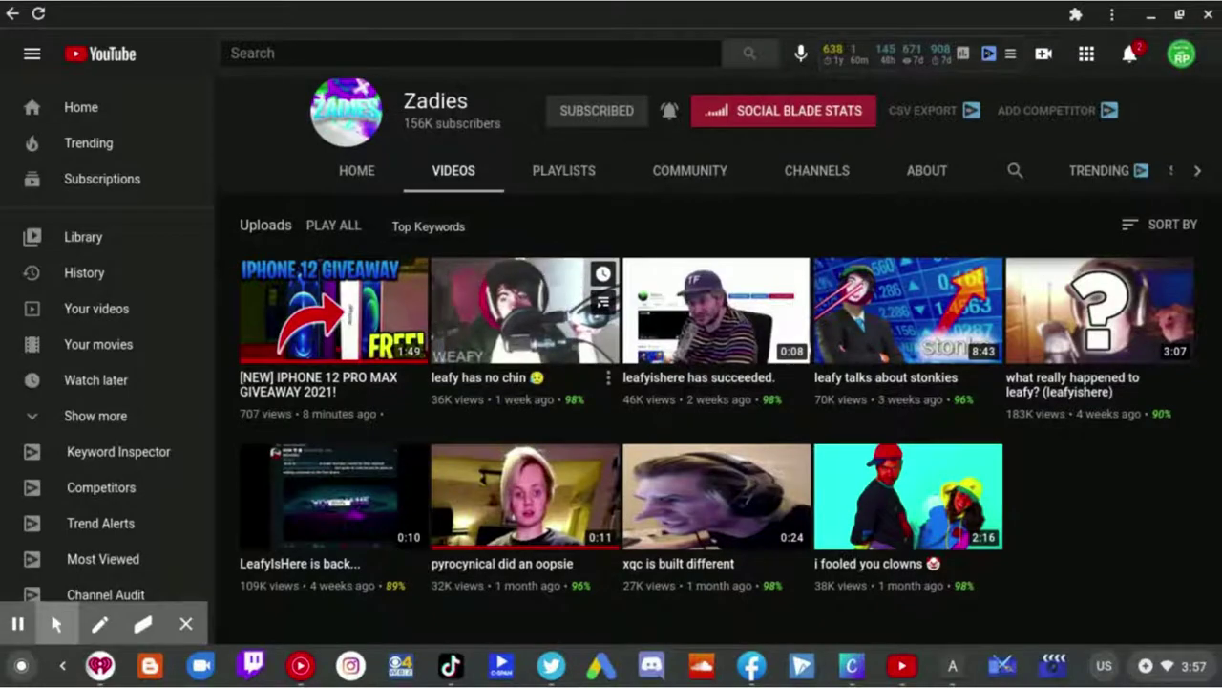
{"action": "left_click", "coordinate": [1130, 54]}
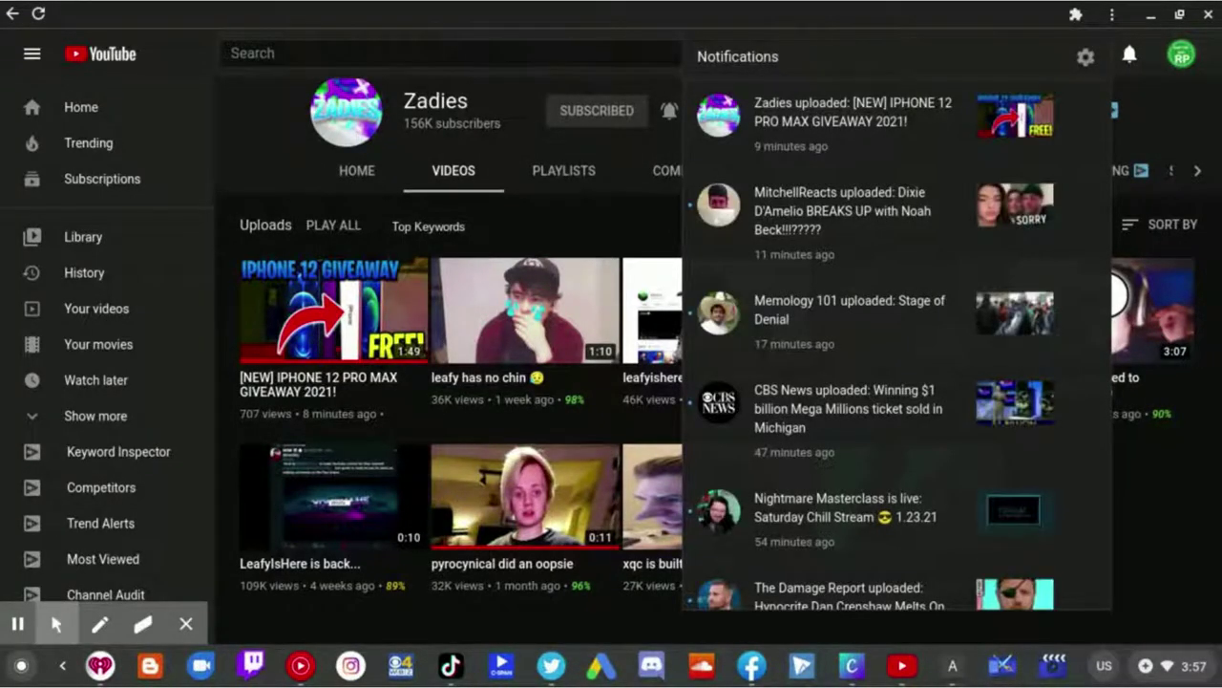
{"action": "left_click", "coordinate": [1129, 57]}
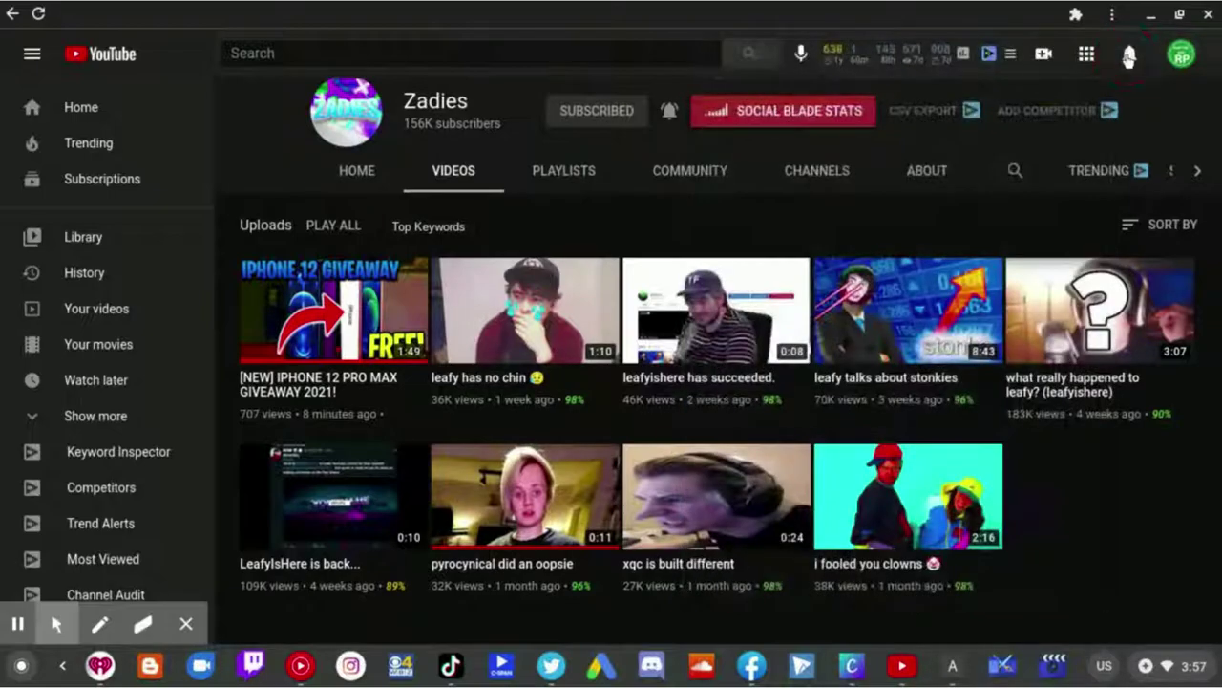
{"action": "key", "text": "XF86AudioRaiseVolume"}
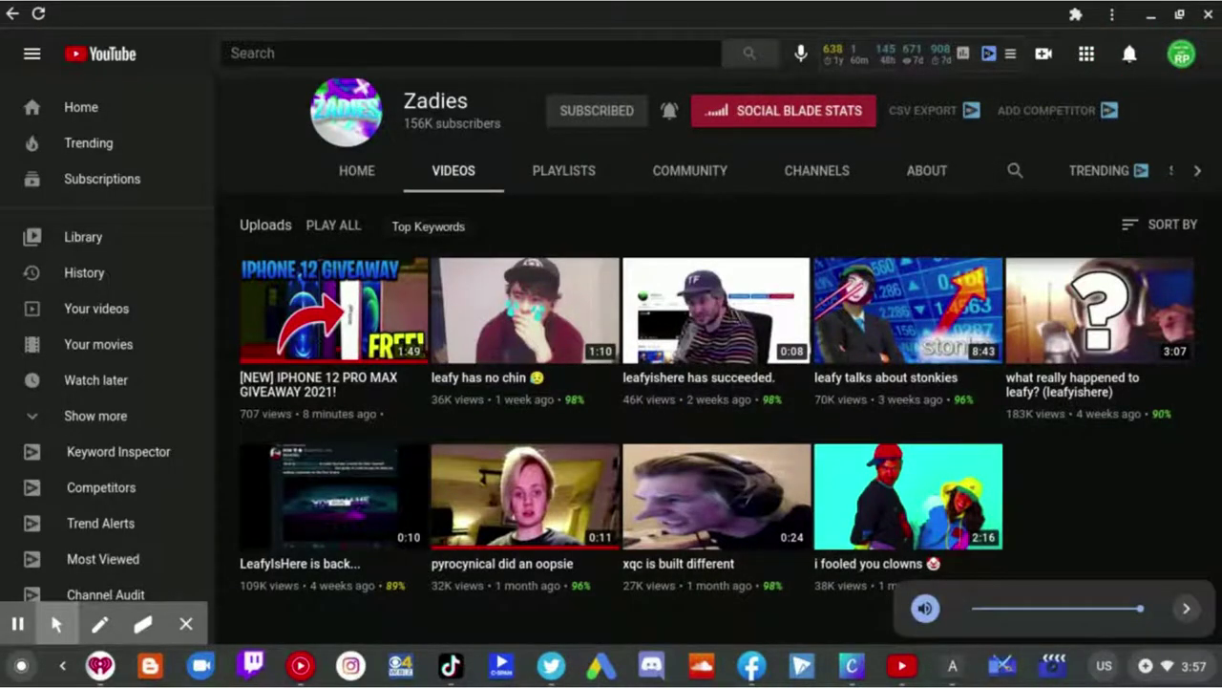